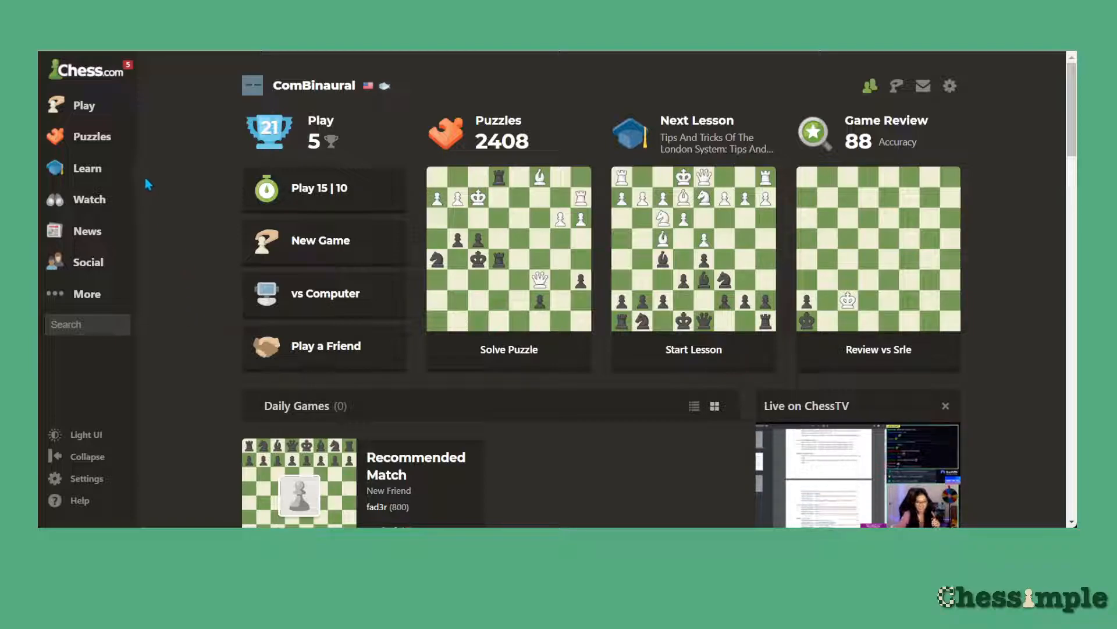
- Open the analysis board and play 1. d4 d5 2. Nf3 Nf6 3. e3 e6 4. Bd3
mouse_move(87, 169)
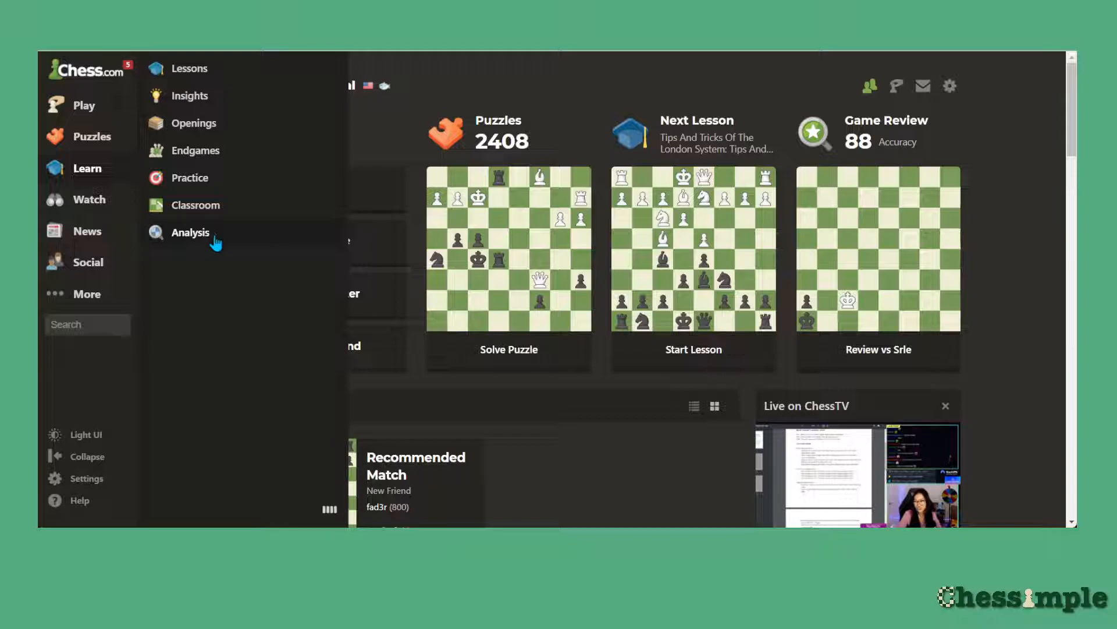
click(242, 238)
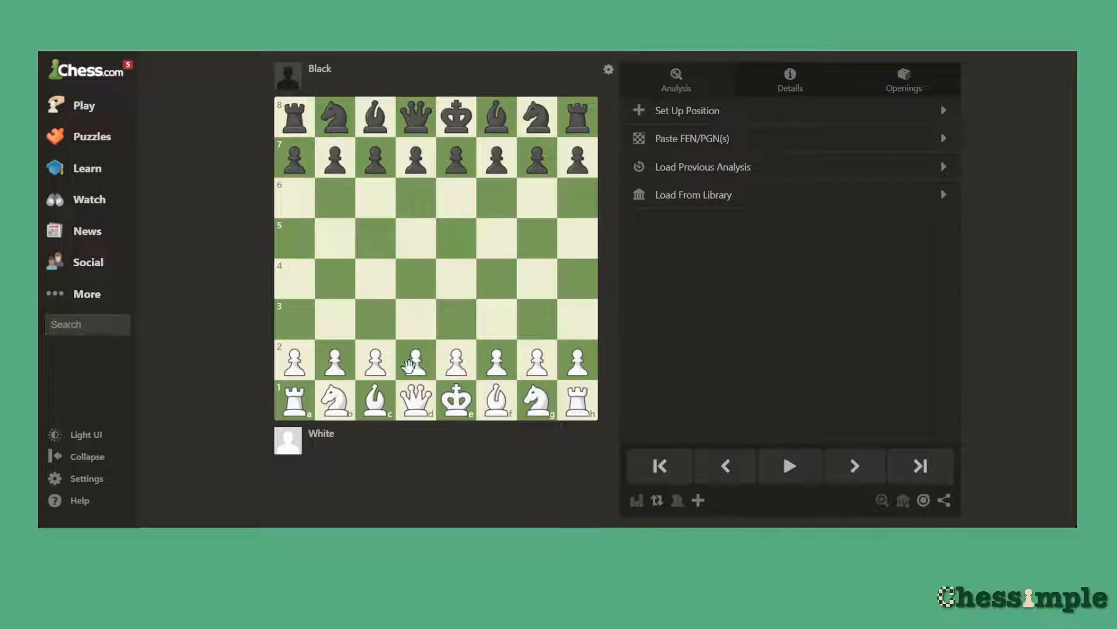
drag(416, 363, 415, 276)
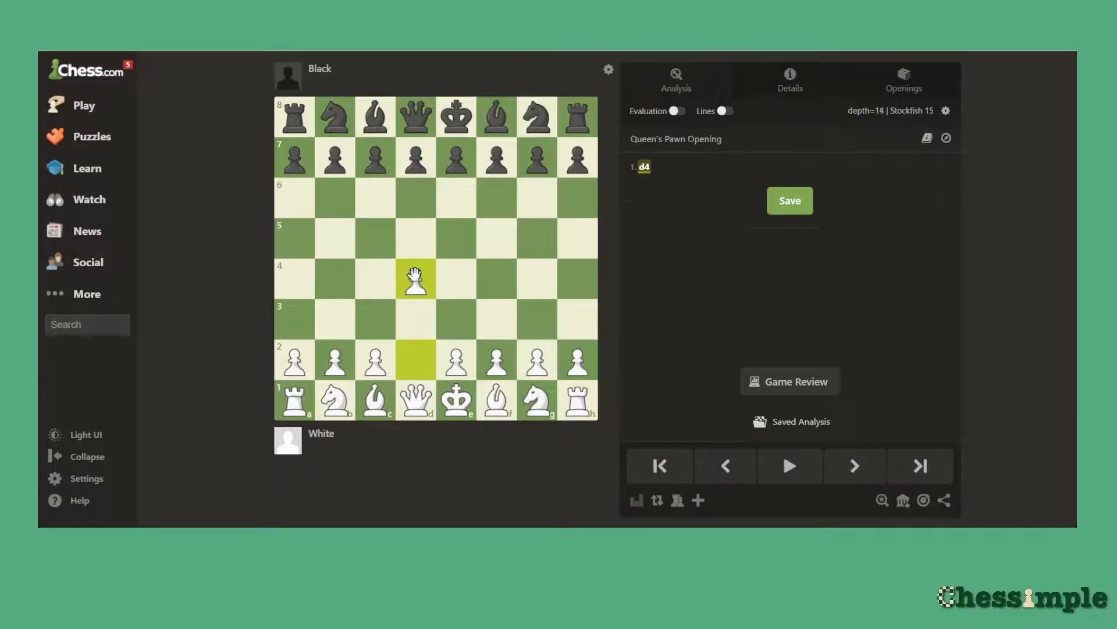
drag(422, 162, 419, 240)
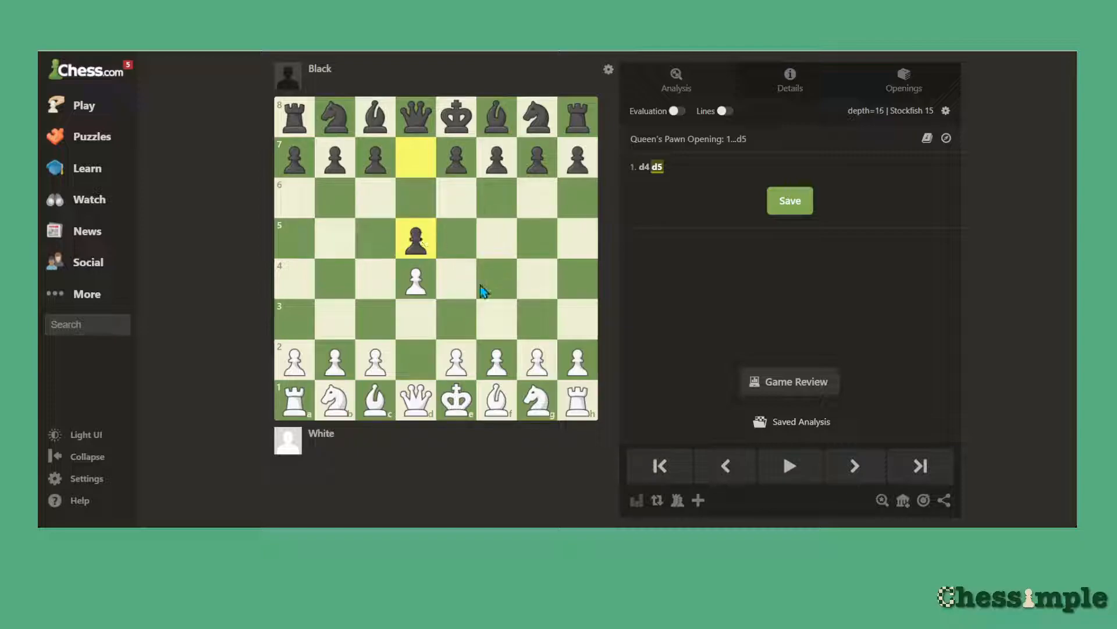
drag(536, 399, 497, 319)
drag(532, 121, 497, 198)
drag(456, 358, 457, 319)
drag(456, 159, 456, 199)
drag(491, 410, 416, 319)
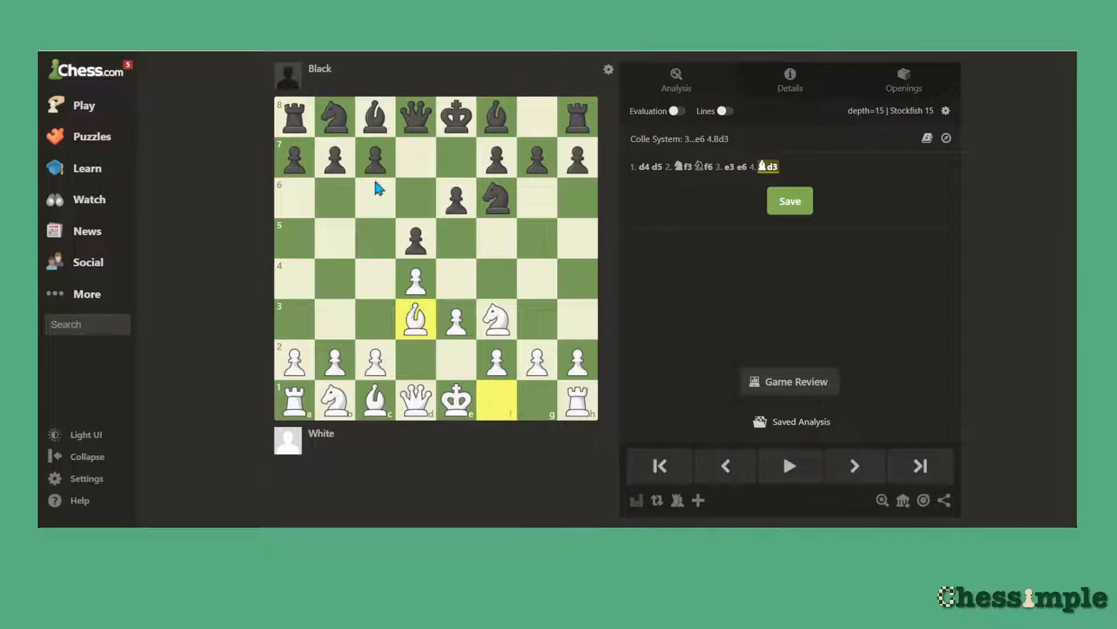
- Continue the game with 4...c5 5. c3 Nc6 6. O-O Bd6 7. Nbd2 O-O
drag(375, 160, 377, 237)
drag(375, 355, 375, 322)
drag(335, 120, 375, 197)
drag(457, 400, 537, 402)
drag(496, 116, 420, 203)
drag(335, 400, 415, 359)
drag(457, 119, 537, 118)
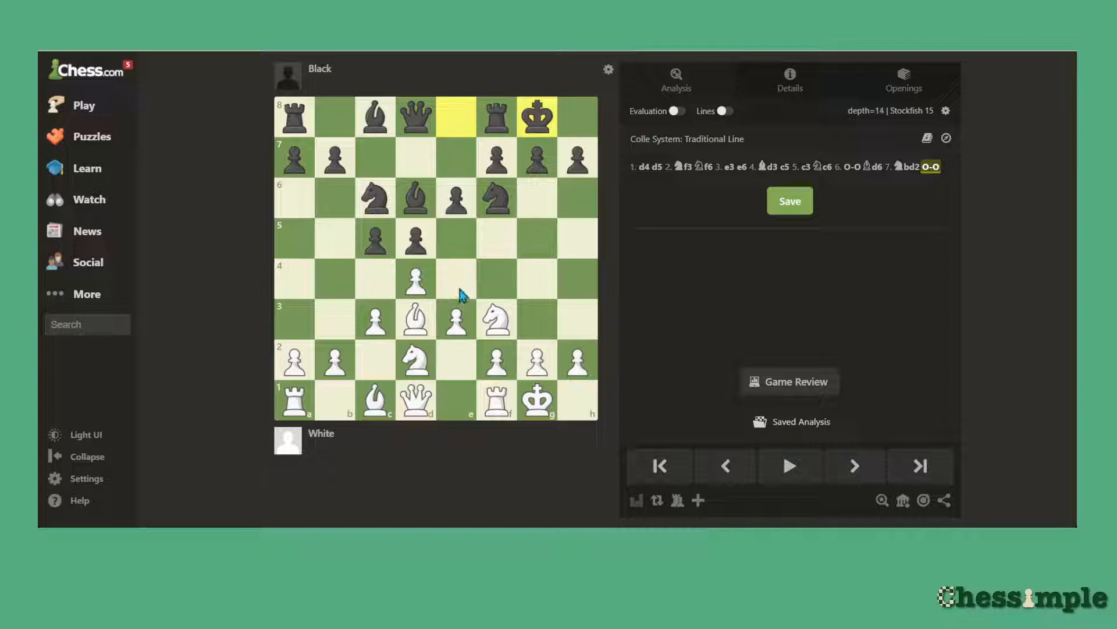
- Play the central exchanges 8. dxc5 Bxc5 9. e4 dxe4 10. Nxe4 Nxe4 11. Bxe4 Qxd1 12. Rxd1
drag(416, 278, 376, 239)
drag(456, 319, 457, 273)
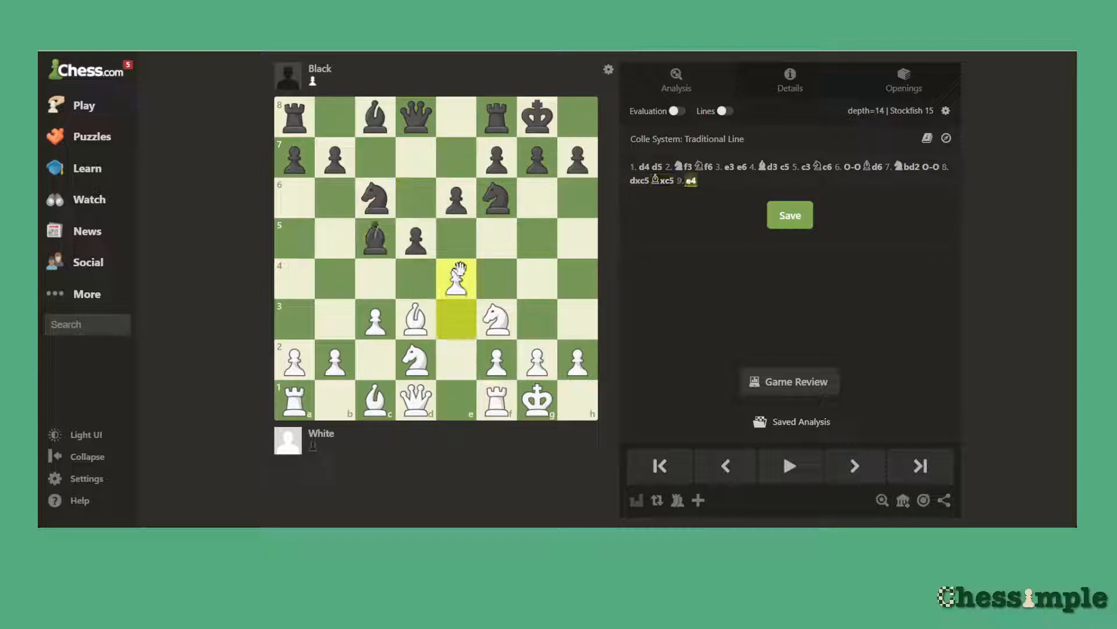
drag(416, 239, 456, 276)
drag(415, 358, 457, 278)
drag(496, 197, 457, 277)
drag(416, 319, 457, 278)
drag(416, 116, 416, 401)
drag(496, 401, 415, 399)
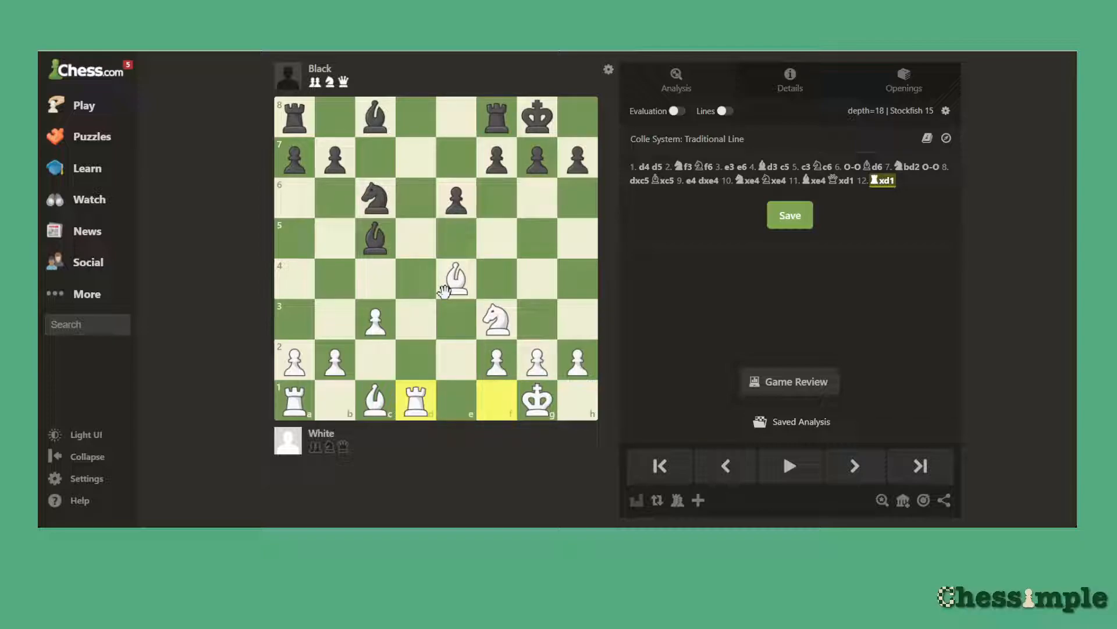
- Finish the move list with 12...Ne5 13. Nxe5 Rd8 14. Rxd8+ Bf8 15. Bxb7
drag(375, 204, 457, 238)
drag(497, 319, 453, 233)
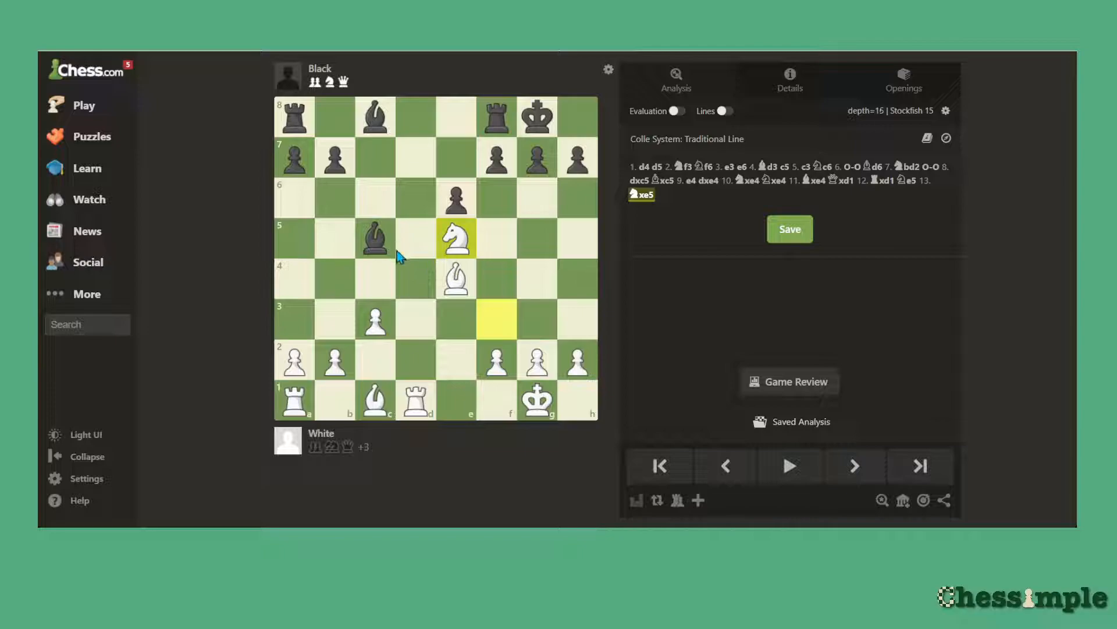
drag(506, 120, 428, 120)
drag(416, 399, 416, 116)
drag(379, 233, 496, 119)
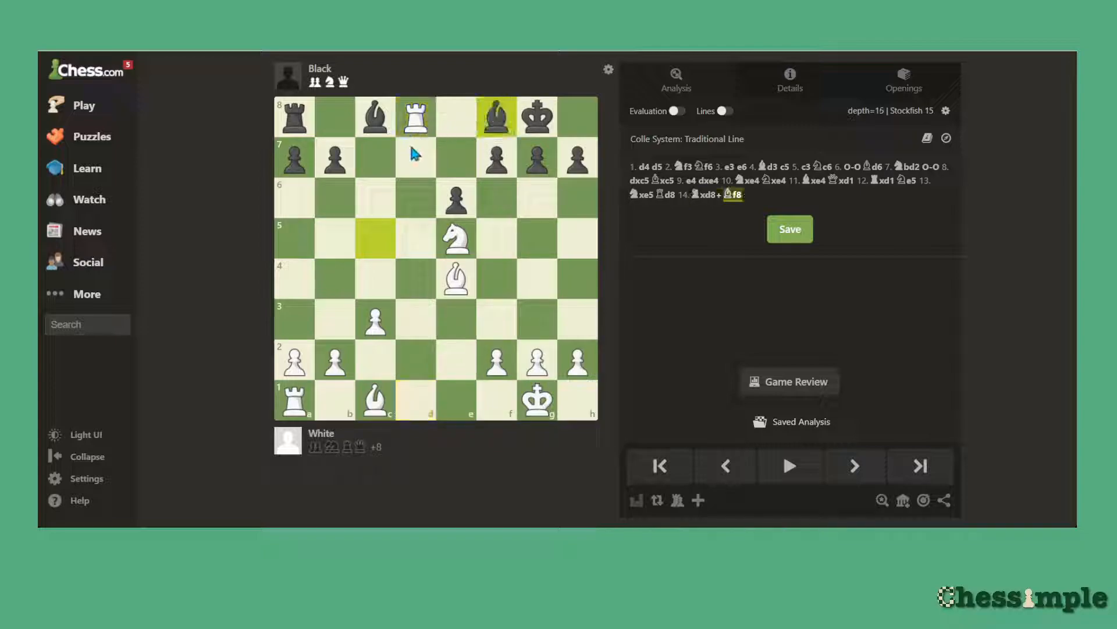
drag(456, 278, 336, 157)
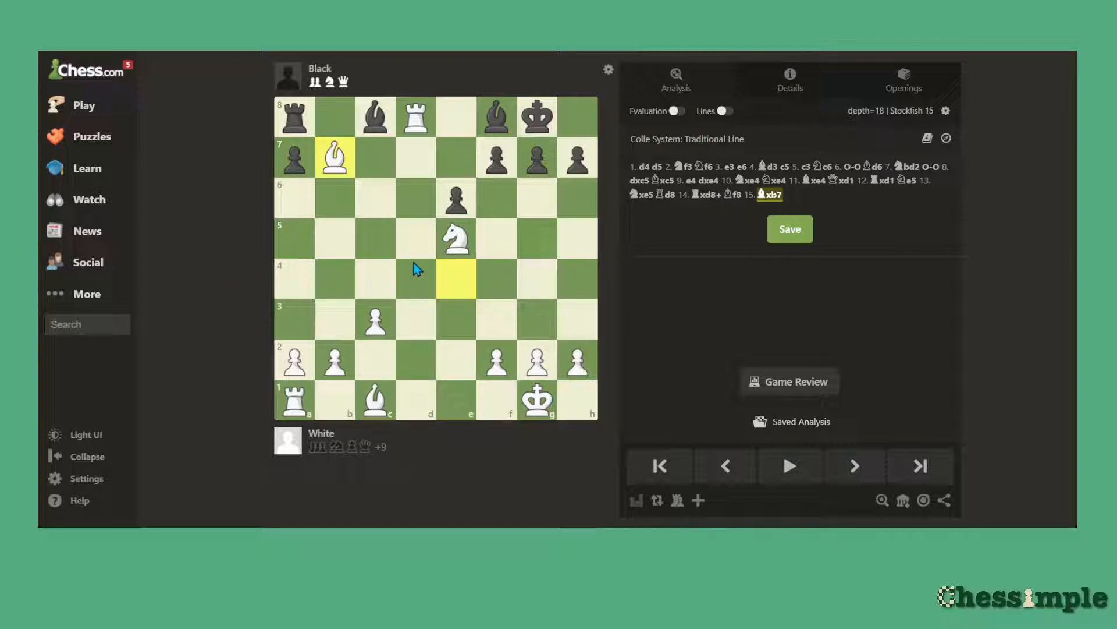
- Show the engine evaluation and suggested lines for the final position and switch both off again
click(790, 90)
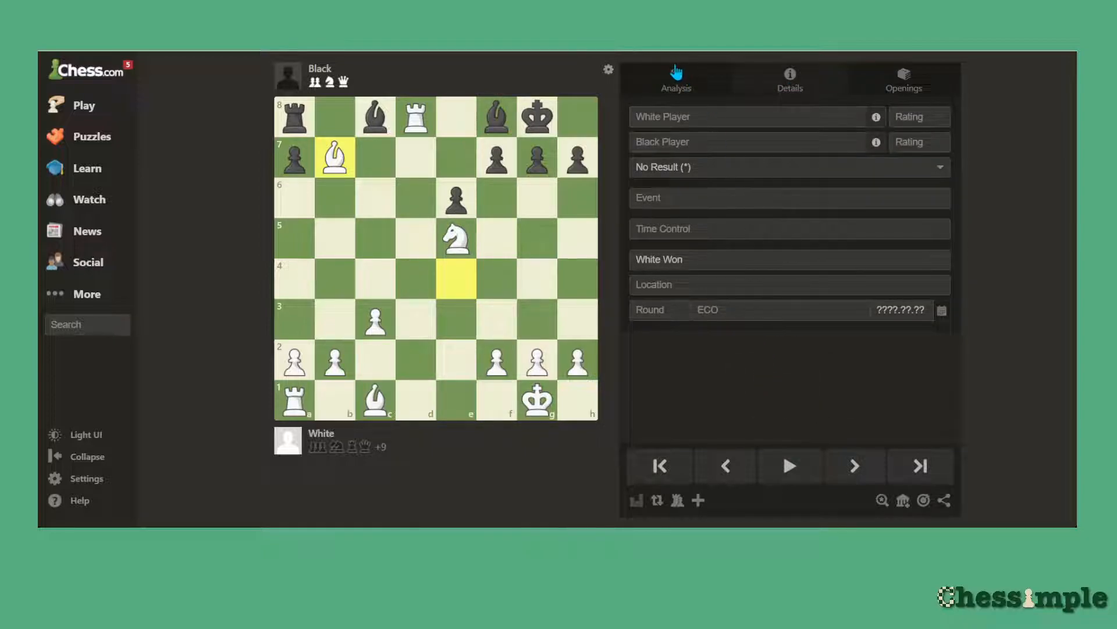
click(675, 86)
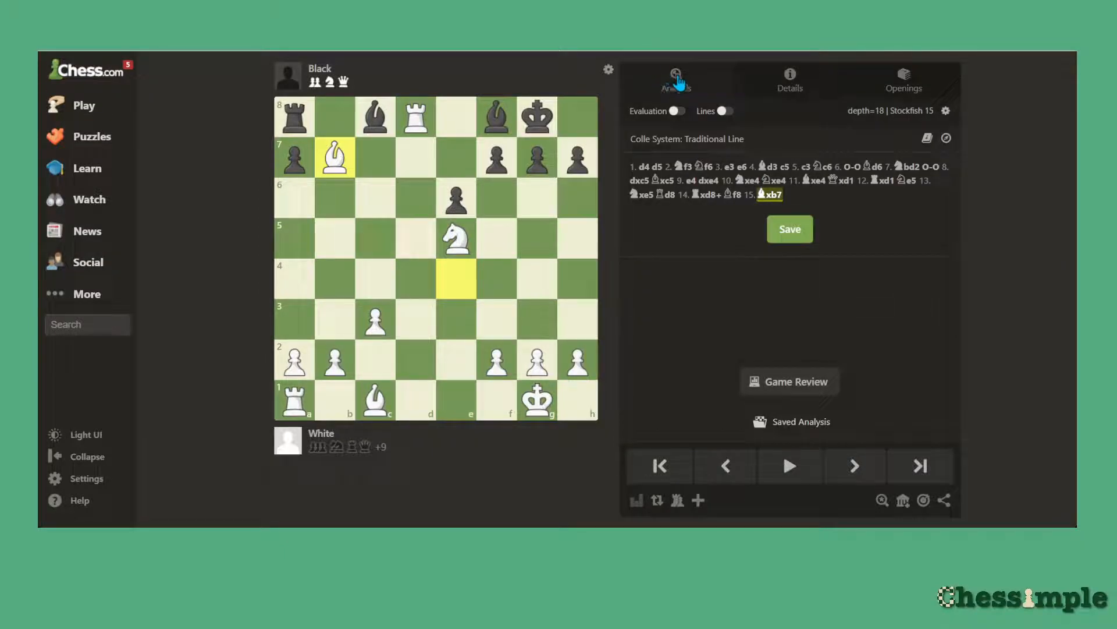
click(676, 111)
click(725, 111)
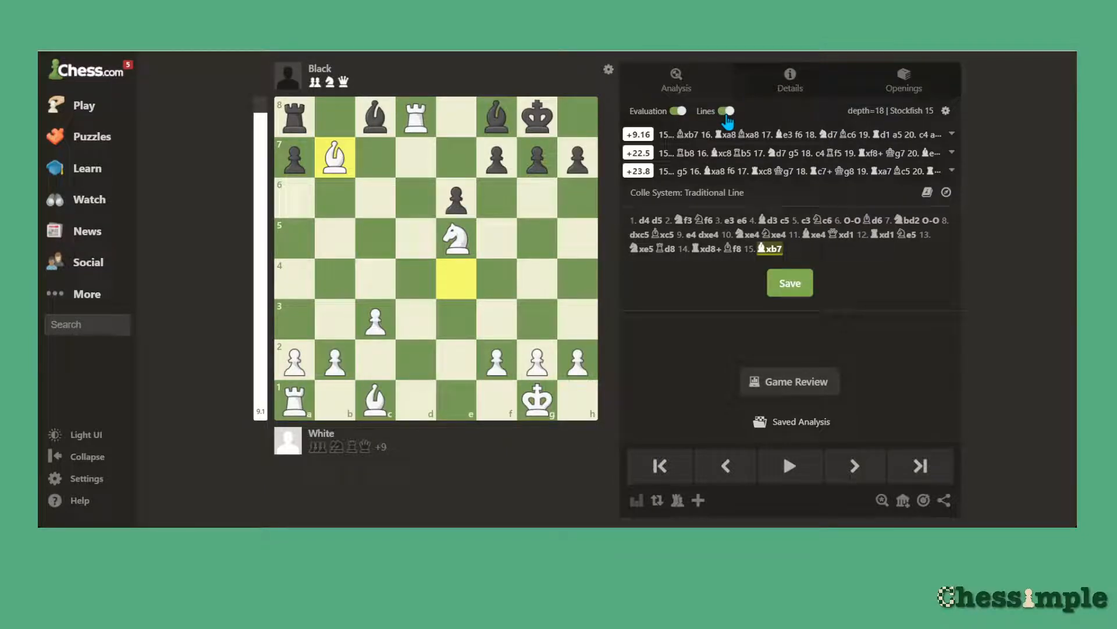
click(726, 111)
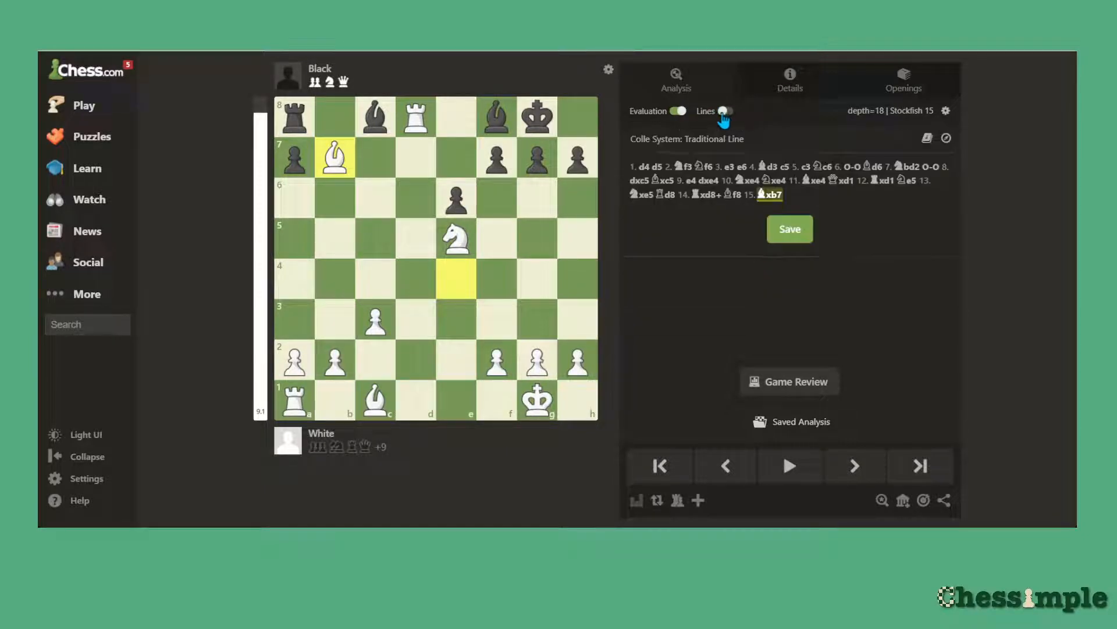
click(677, 111)
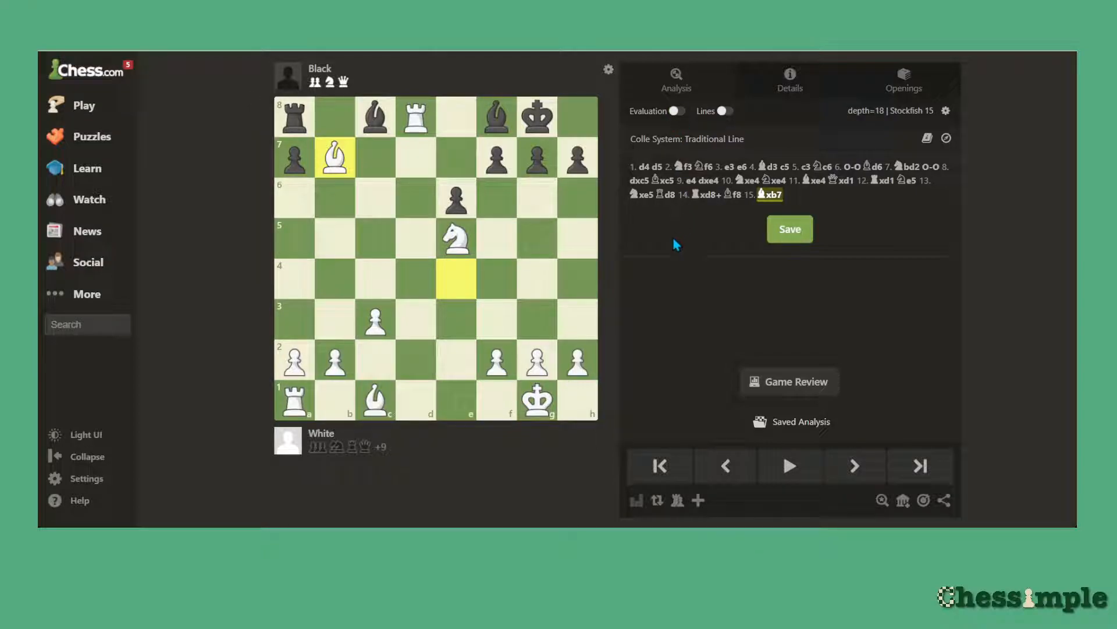
- In the game details, enter "Myself" as White and the opponent's full name as Black, each rated 1500
click(790, 93)
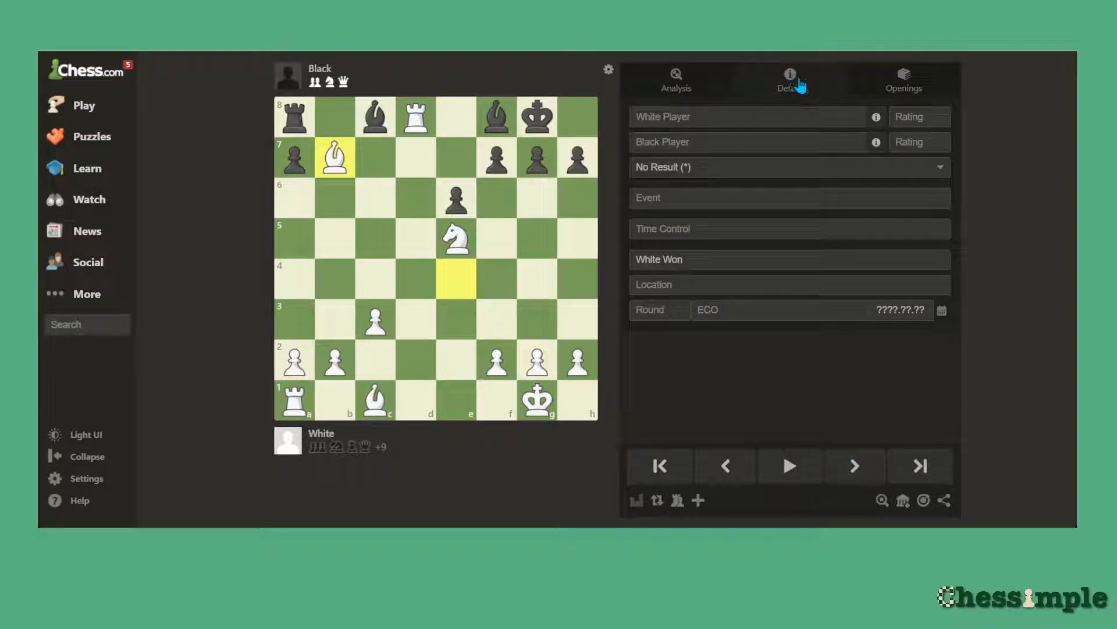
click(696, 117)
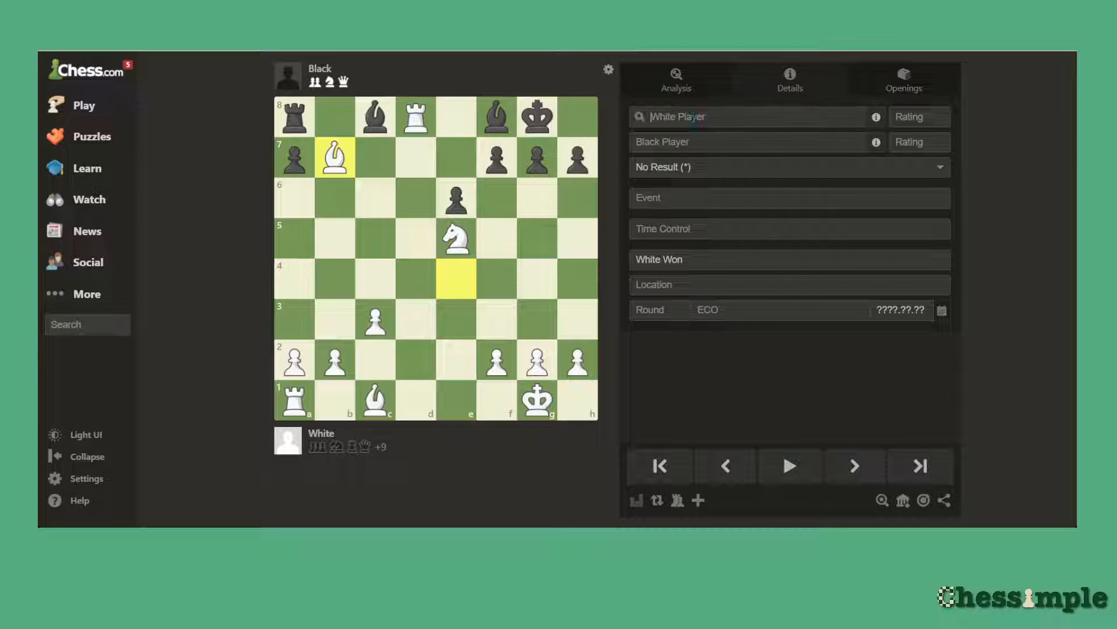
text(Myself)
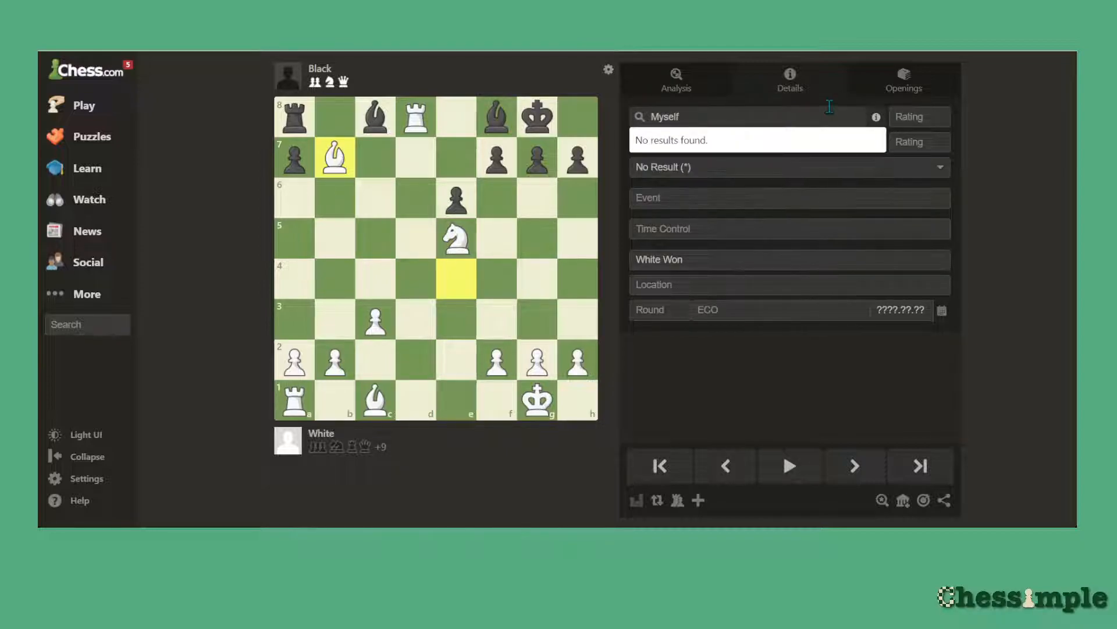
click(912, 115)
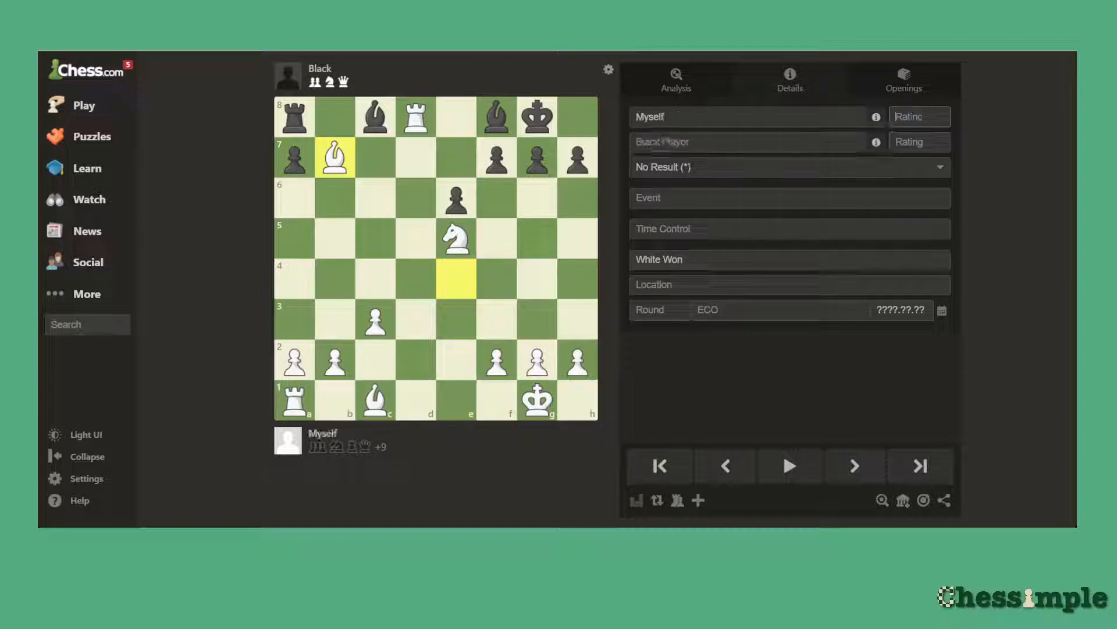
text(1500)
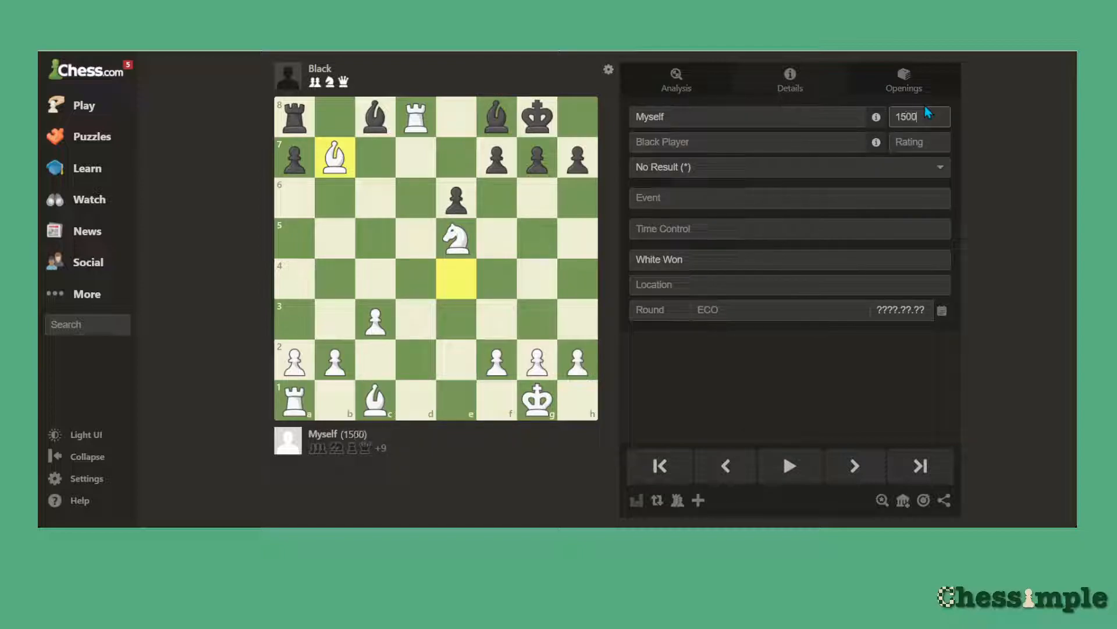
click(659, 138)
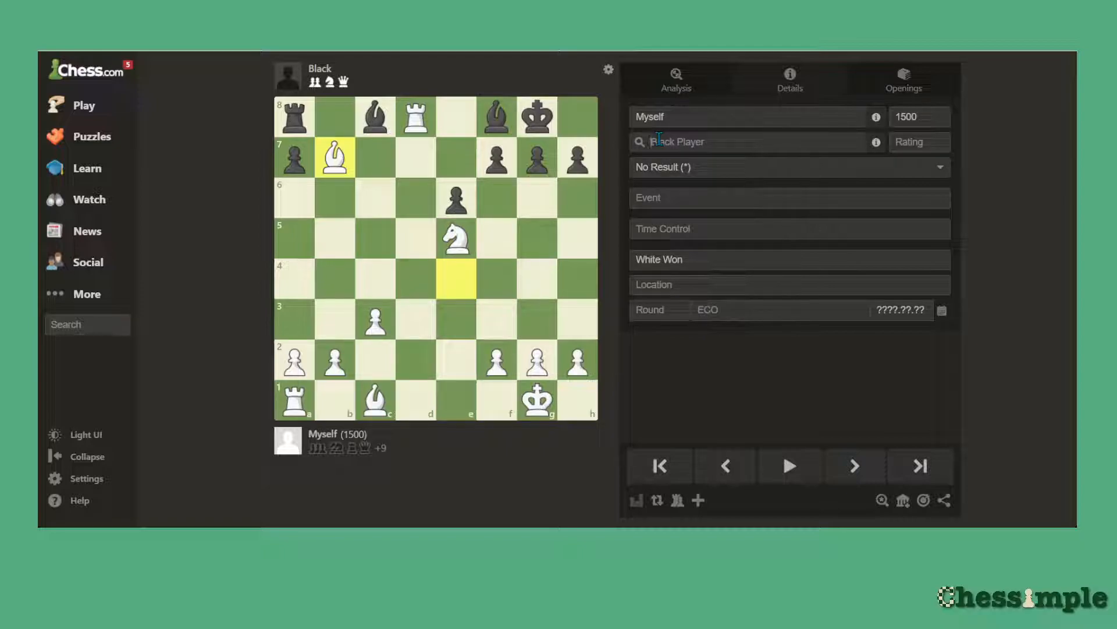
text(John Doe)
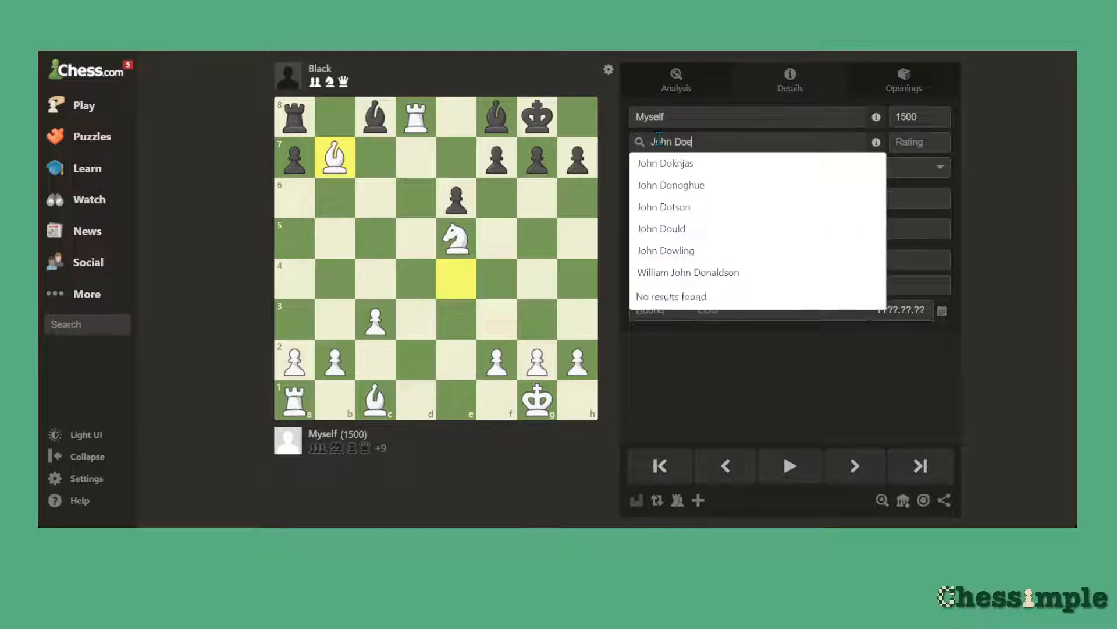
click(929, 138)
text(1500)
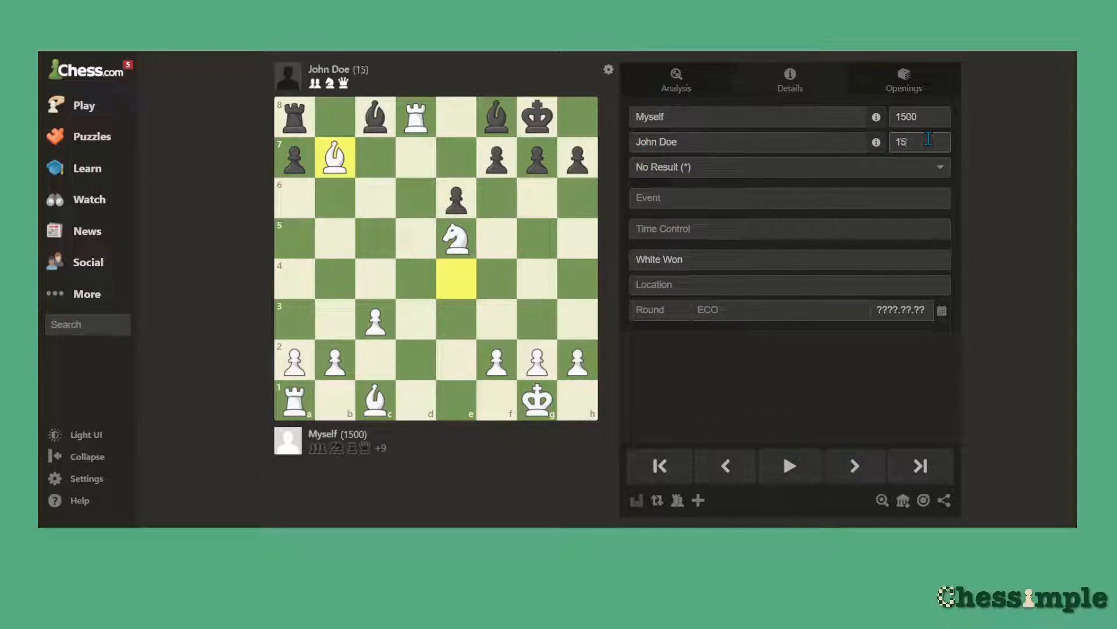
- Set the result to White Won (1-0), the event to "1st annual fide open philadelphia" and the time control to "90 30"
click(939, 170)
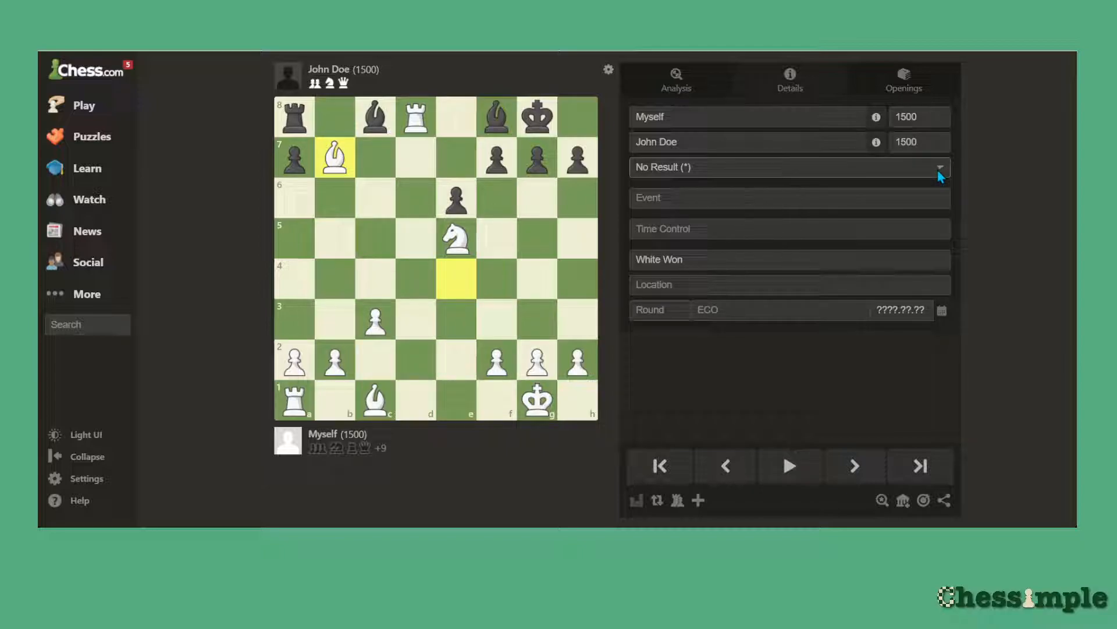
click(690, 201)
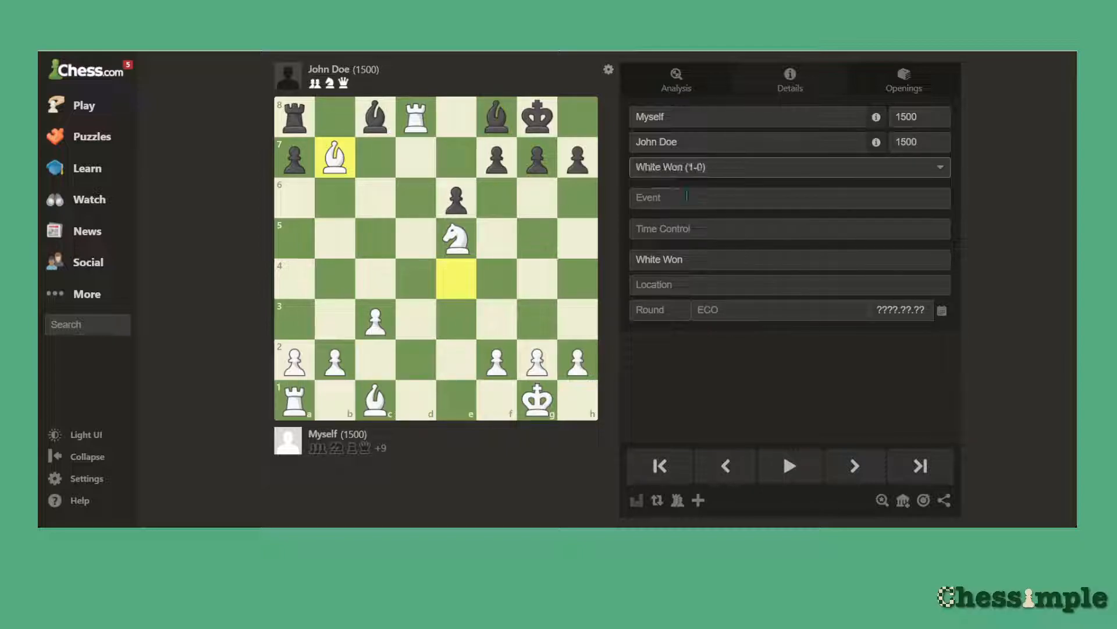
click(664, 197)
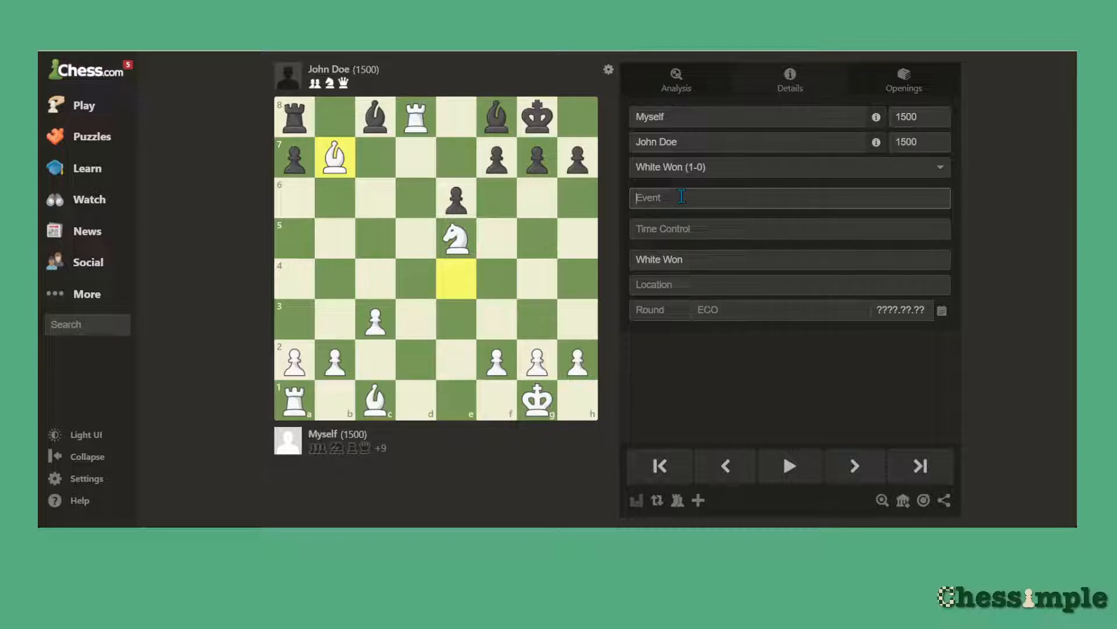
text(1st annual fide open philadelphia)
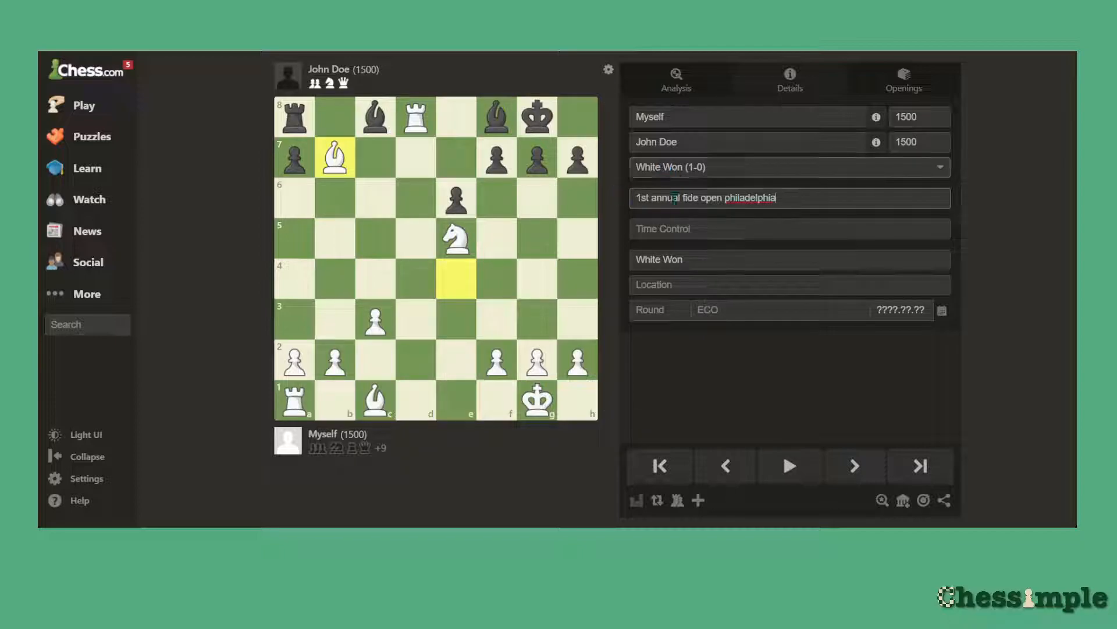
click(687, 228)
text(90 30)
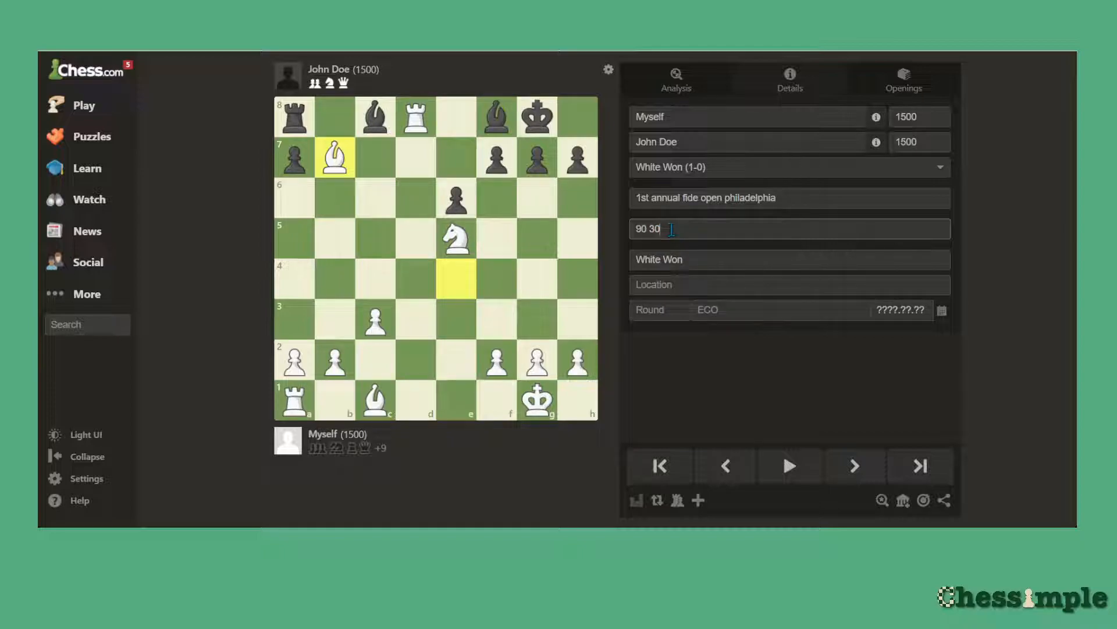
- Enter Philadelphia as the location, 1 as the round and 2022.09.30 as the game date
click(678, 283)
text(Philadelphia)
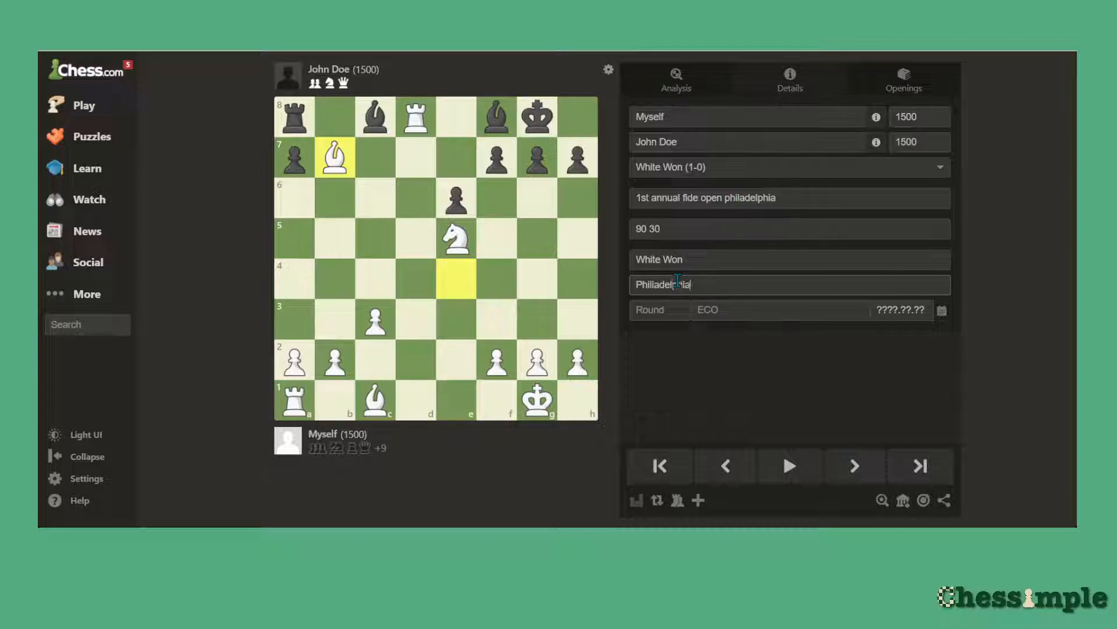
click(666, 302)
text(1)
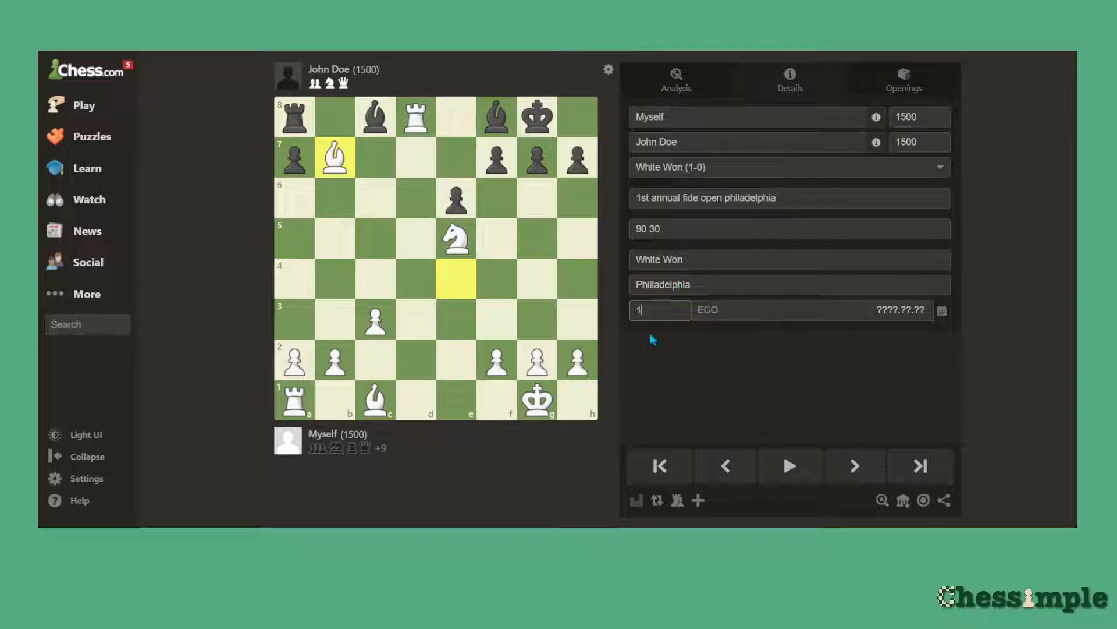
click(870, 309)
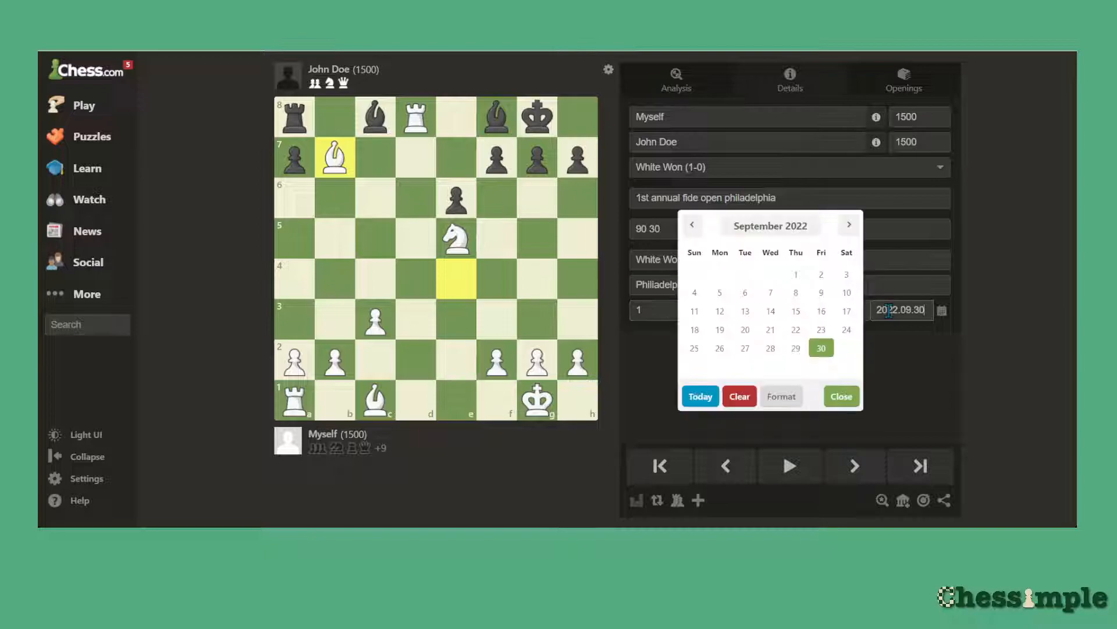
click(822, 351)
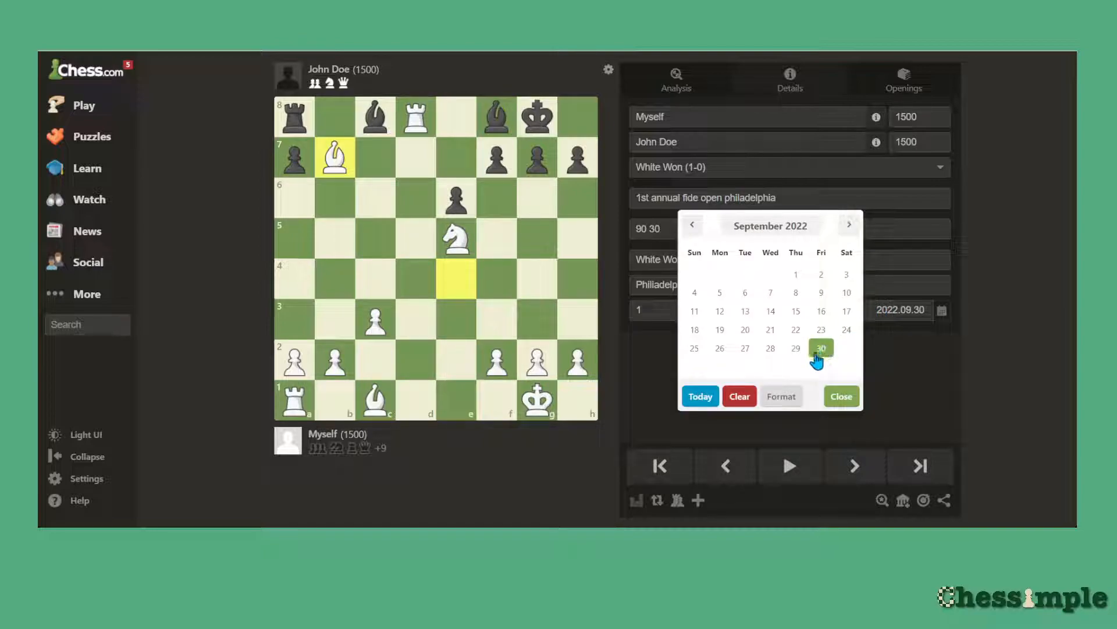
click(841, 397)
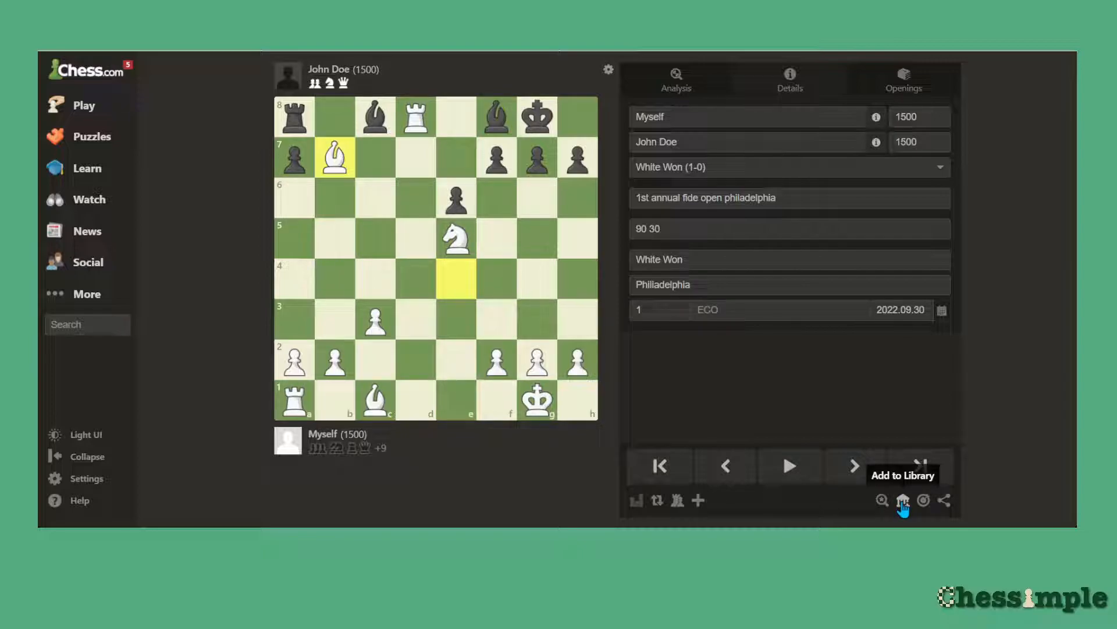
- Create a library collection called "My OTB games 2022" and add the current game to it
click(903, 500)
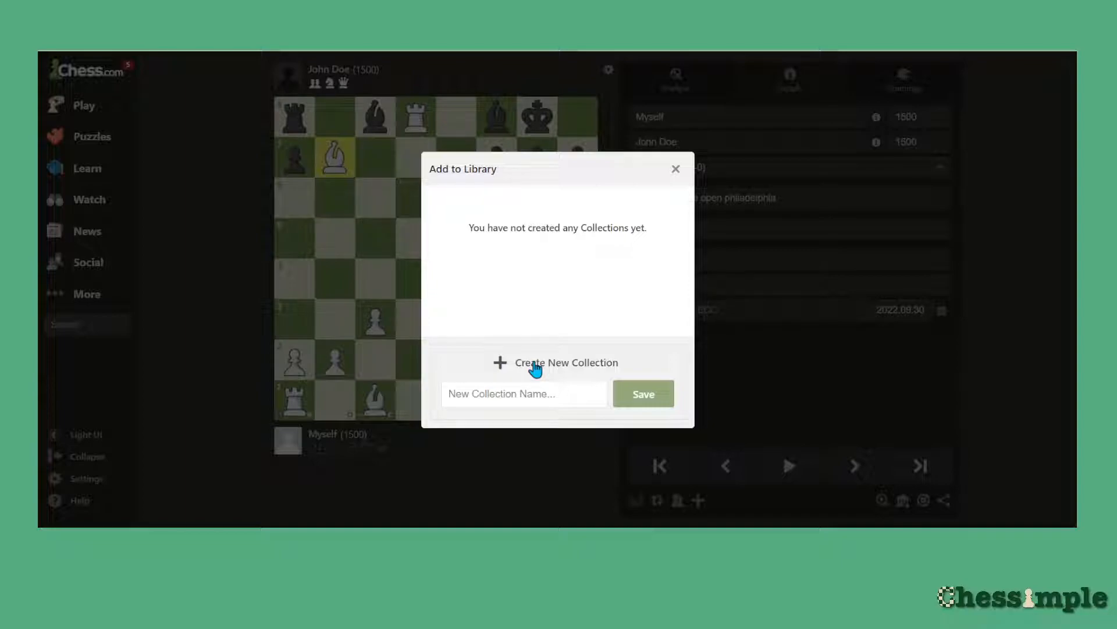
click(508, 391)
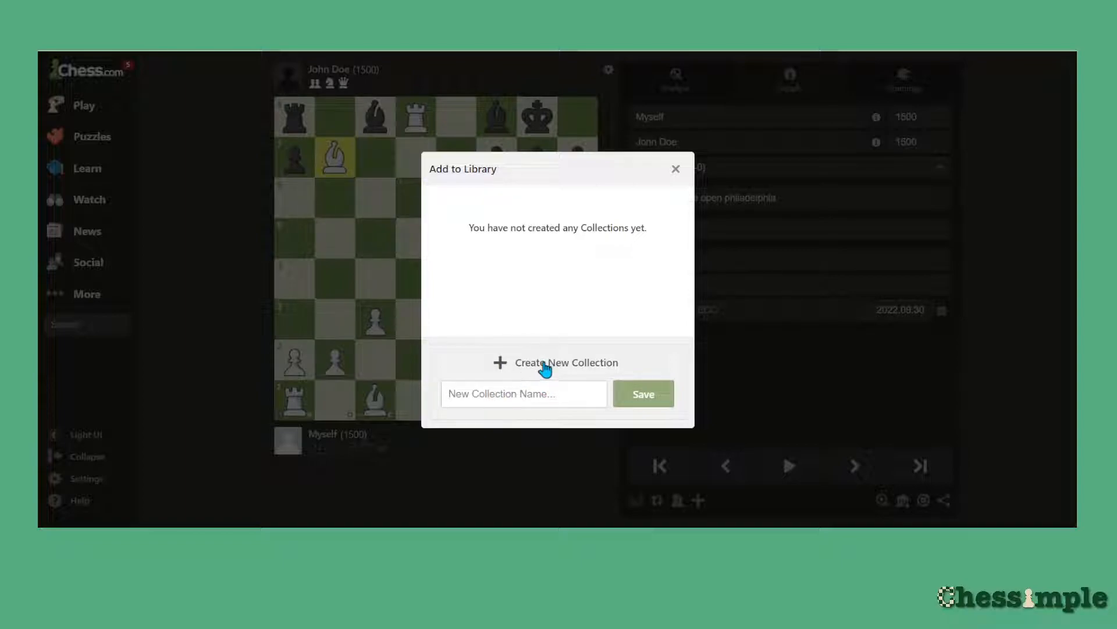
click(479, 394)
text(My OTB games)
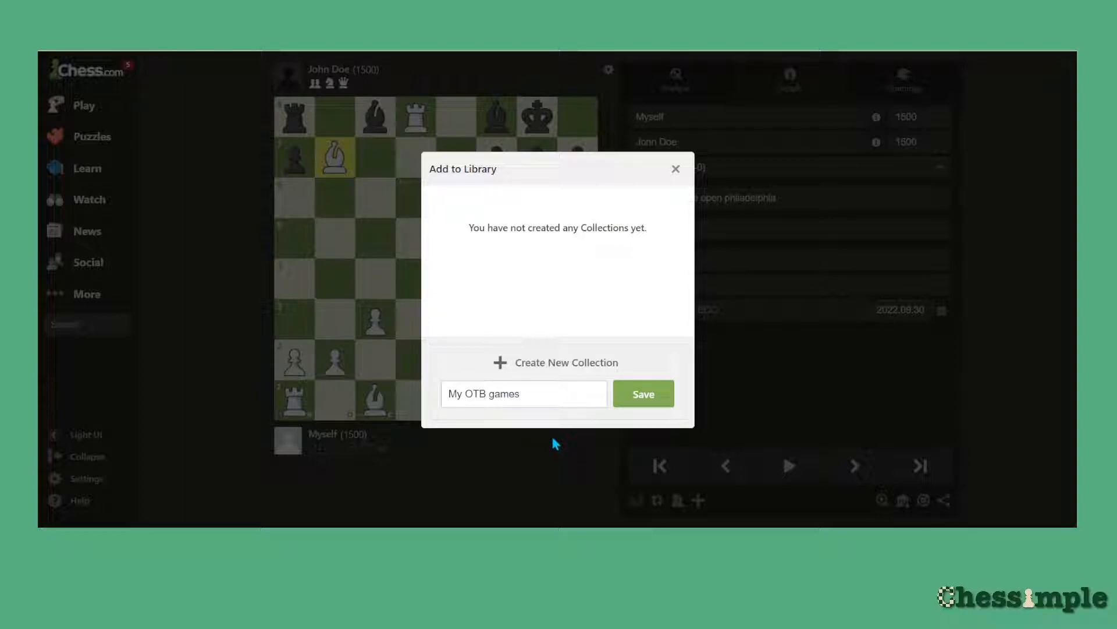
text( 2022)
click(641, 396)
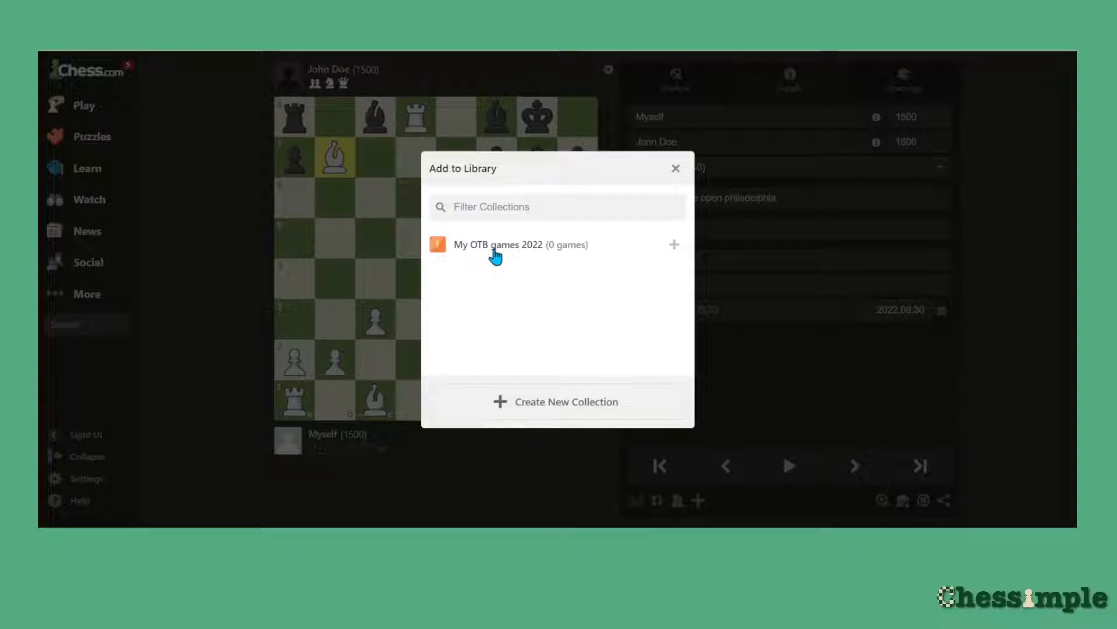
click(513, 245)
click(677, 169)
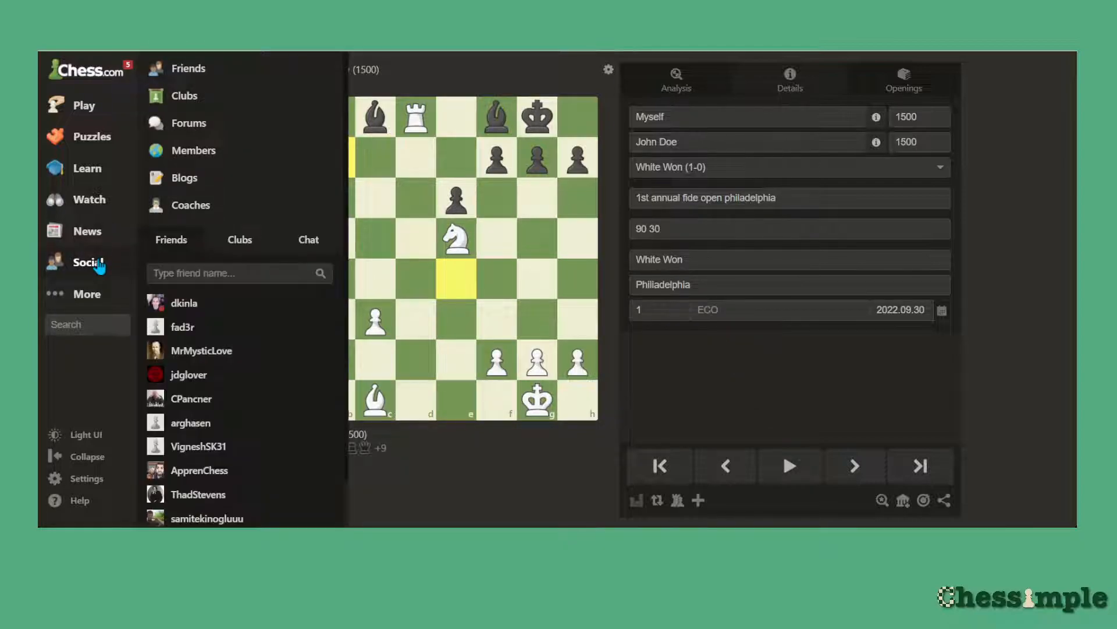
- Open the "My OTB games 2022" collection in the Library and expand its saved game
mouse_move(93, 170)
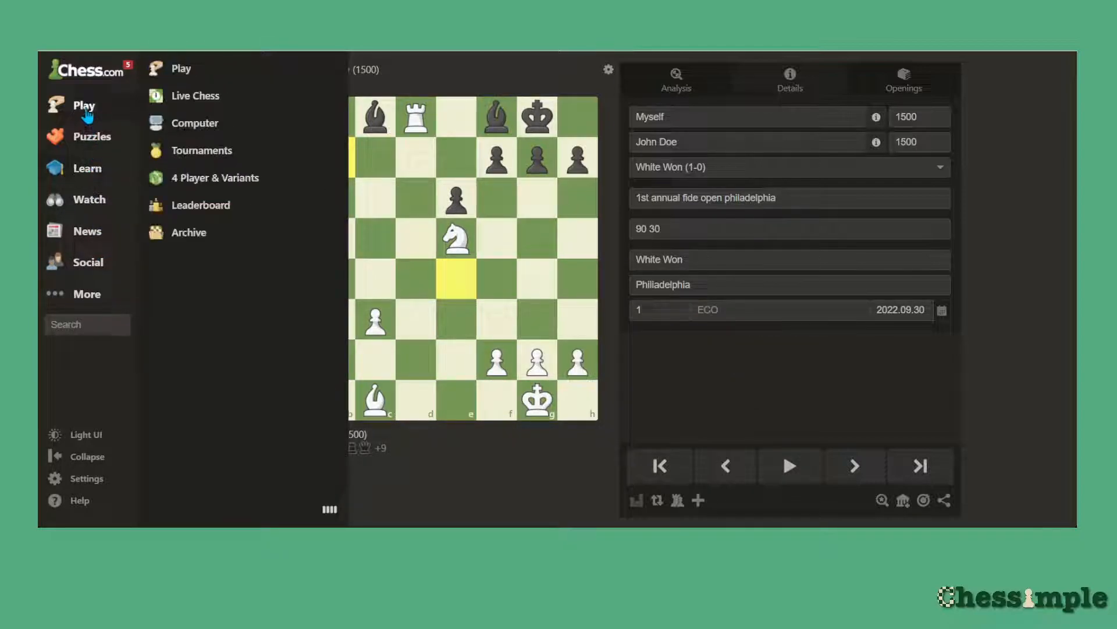
mouse_move(95, 299)
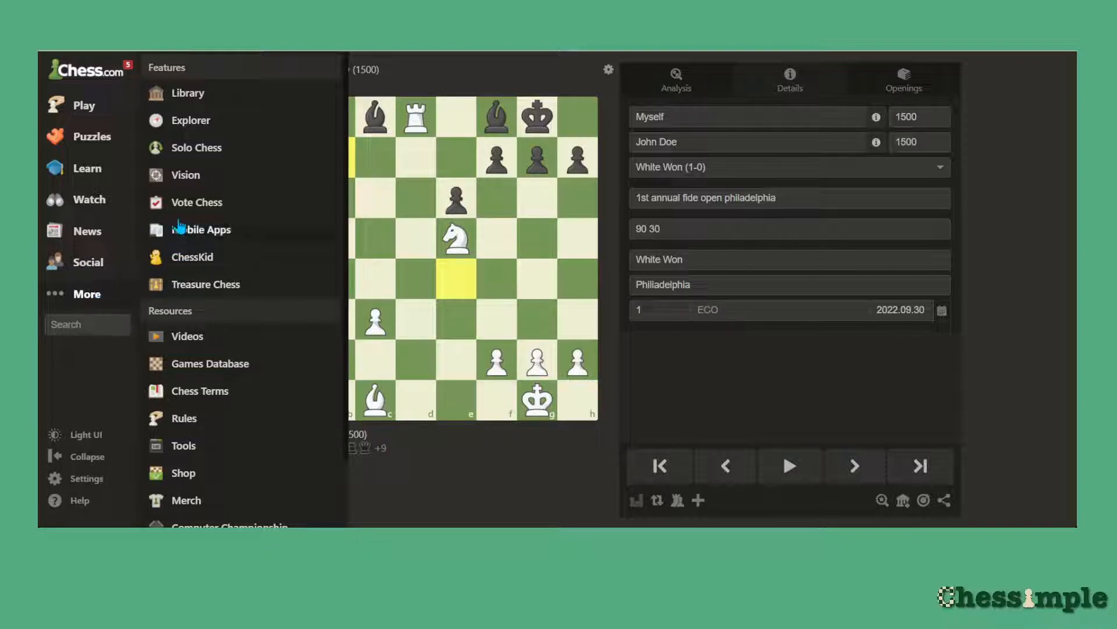
click(187, 96)
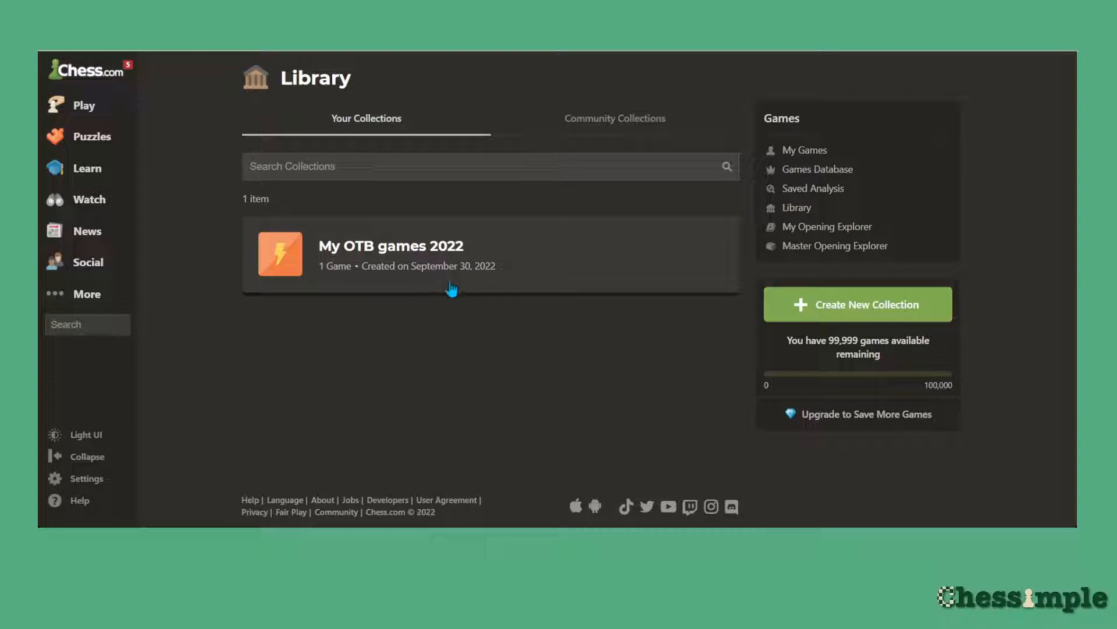
click(390, 254)
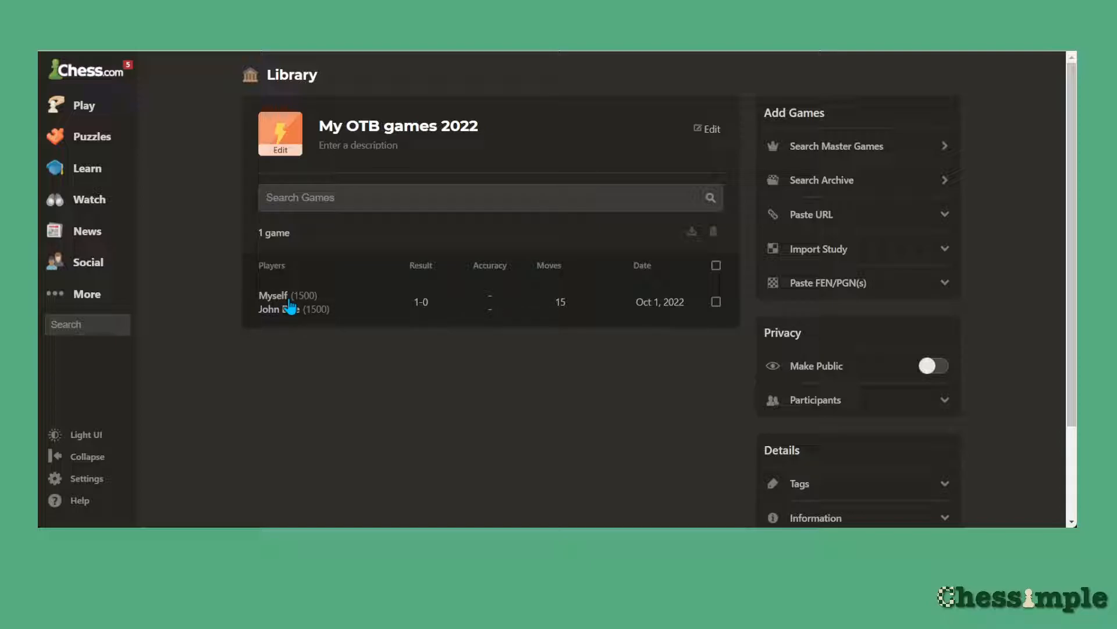
click(321, 310)
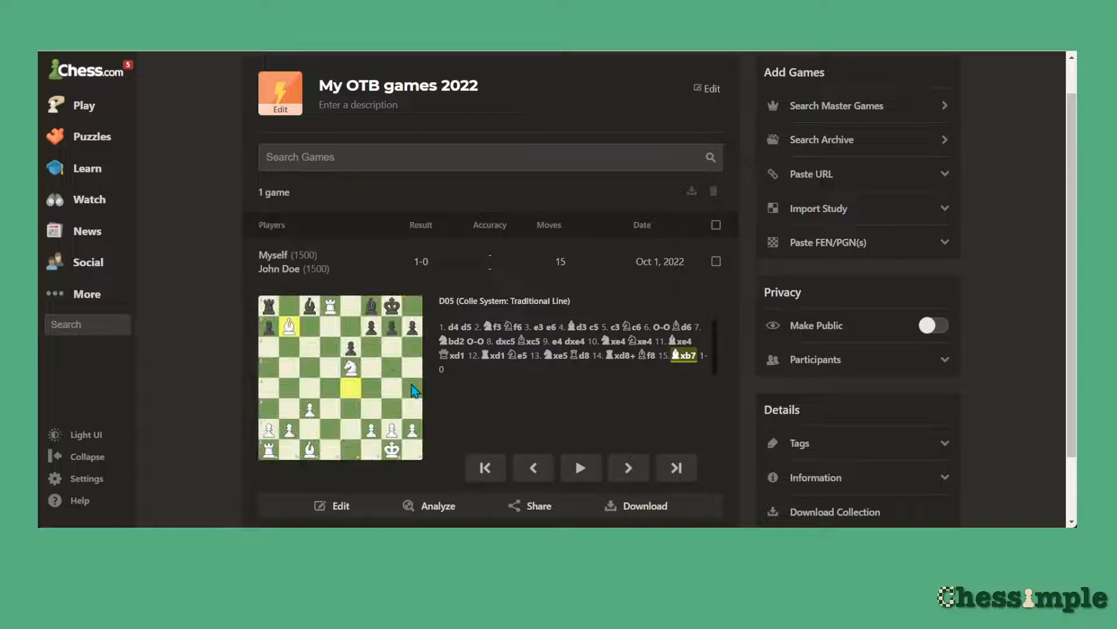
scroll(561, 398, down, 2)
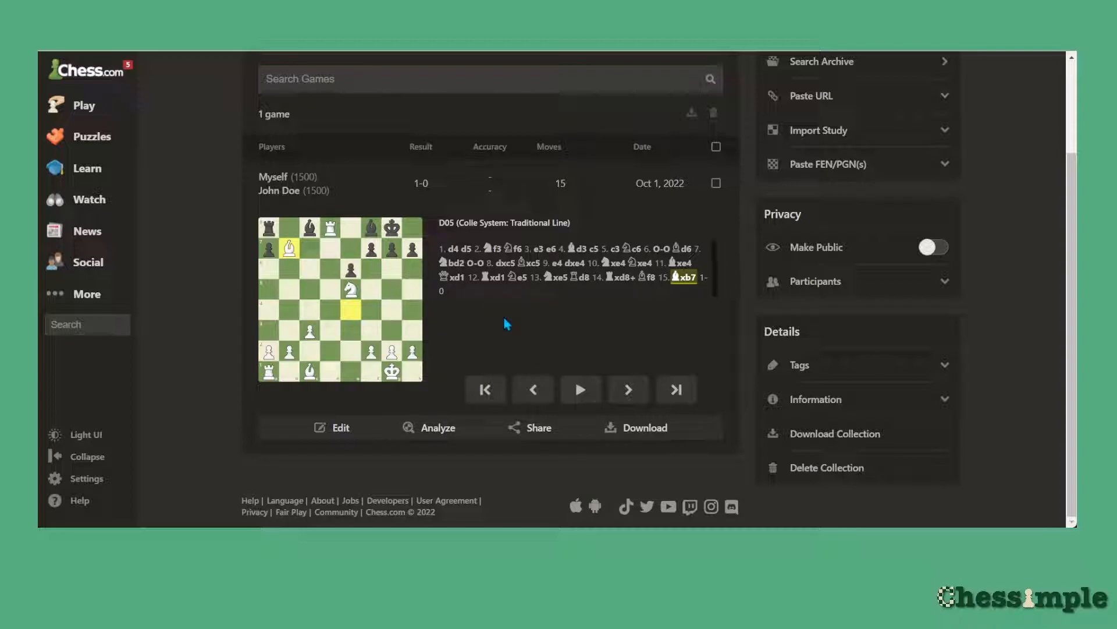
- Replay the saved game in its preview from the starting position up to 5. c3
click(495, 399)
click(633, 399)
click(628, 390)
click(629, 390)
click(629, 389)
click(628, 389)
click(629, 390)
click(629, 390)
click(629, 390)
click(629, 389)
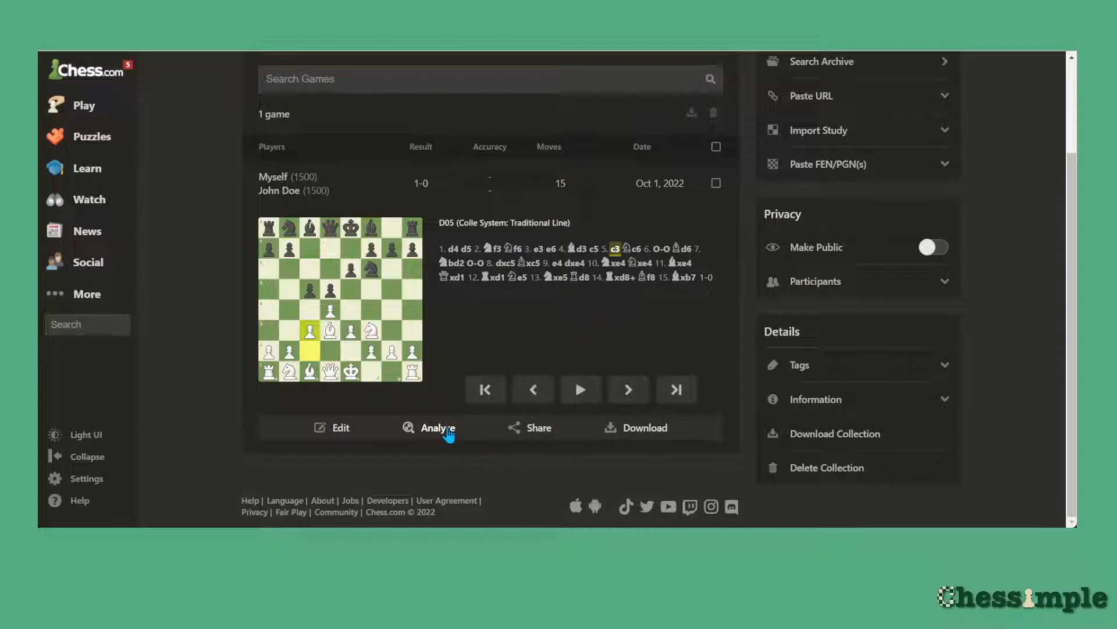
- Open the saved game for analysis and go through the moves from 11. Bxe4 to 15. Bxb7
click(449, 434)
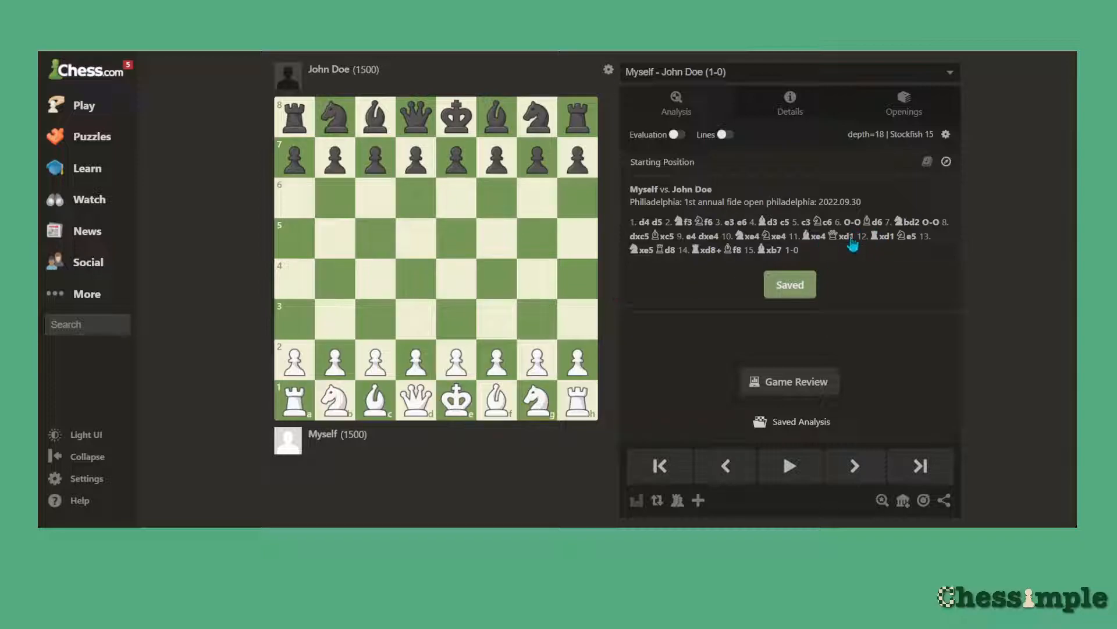
click(821, 238)
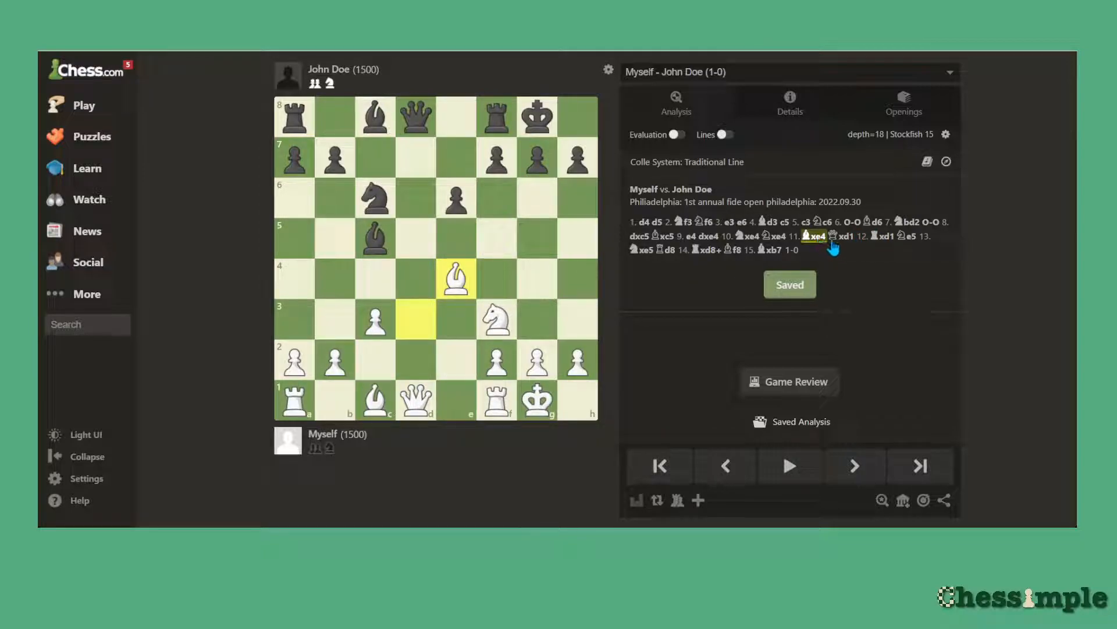
click(842, 237)
click(880, 237)
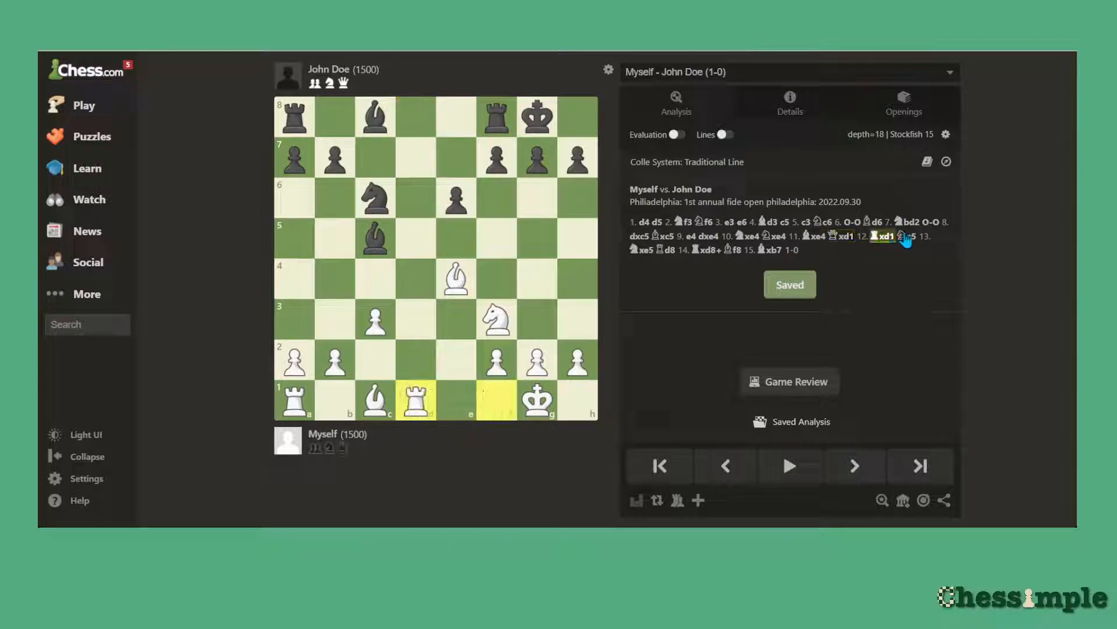
click(905, 237)
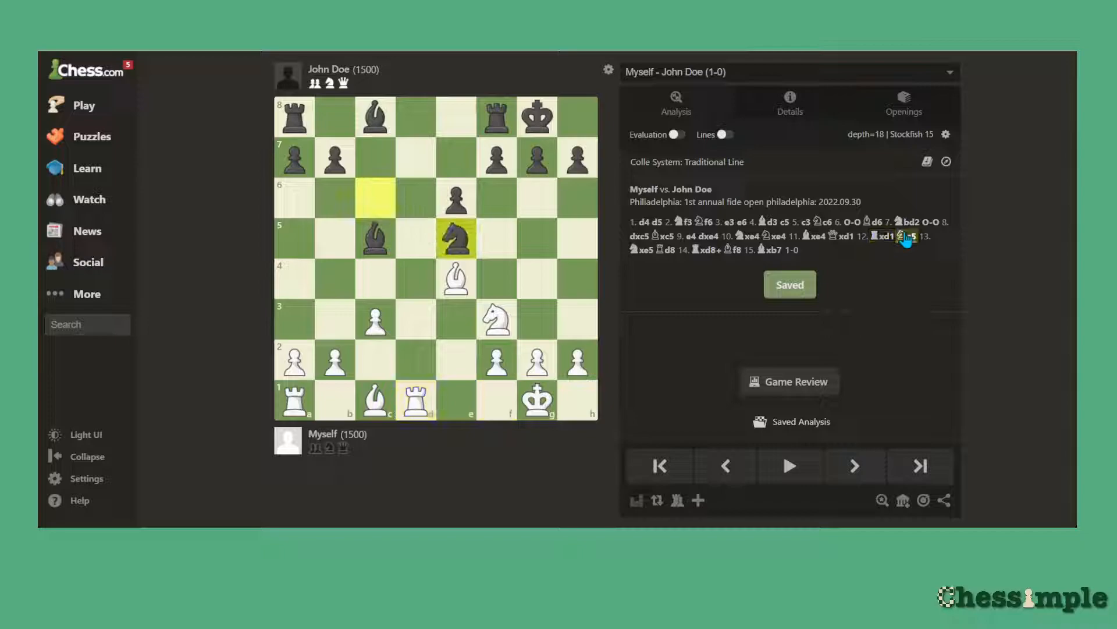
click(642, 250)
click(670, 249)
click(707, 250)
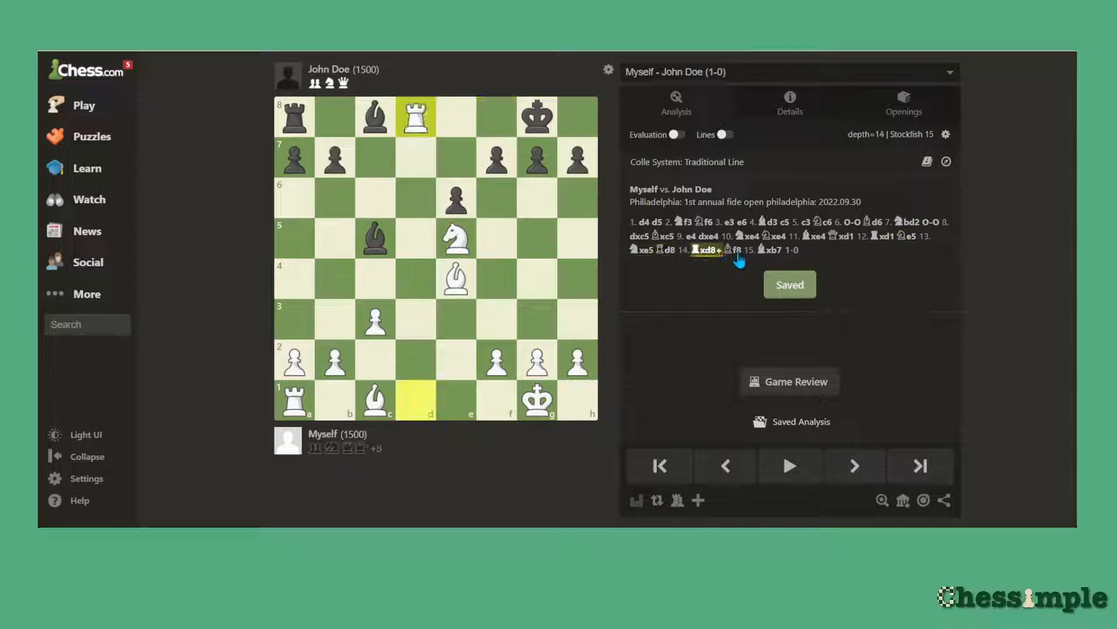
click(736, 250)
click(770, 250)
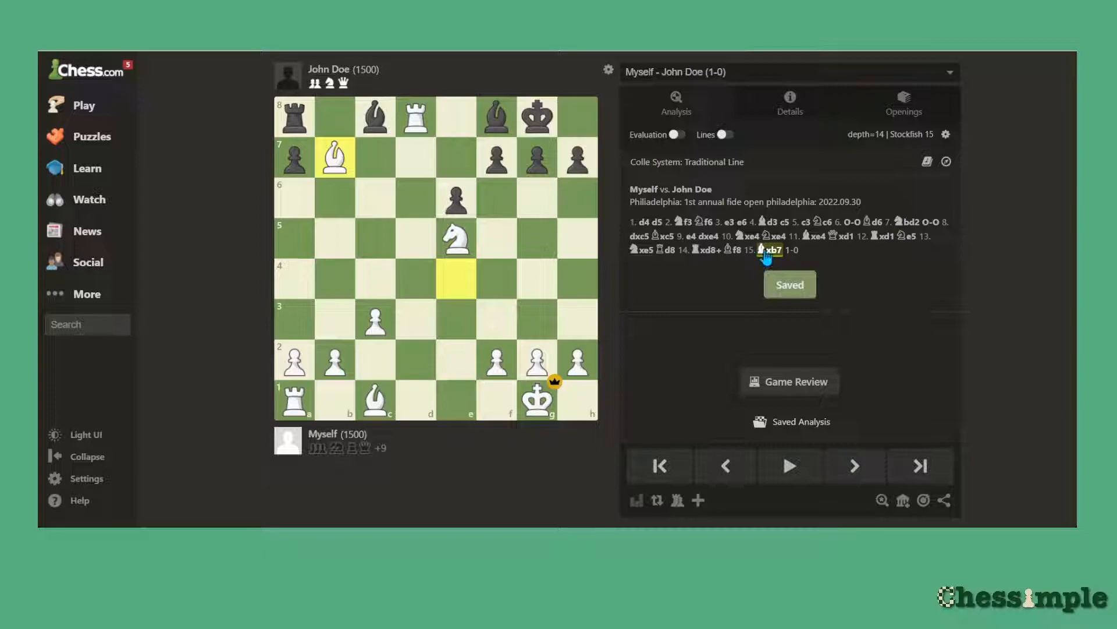
- Add the comment "An easy game, my opponent seemed distractted" after the move 15. Bxb7
right_click(769, 252)
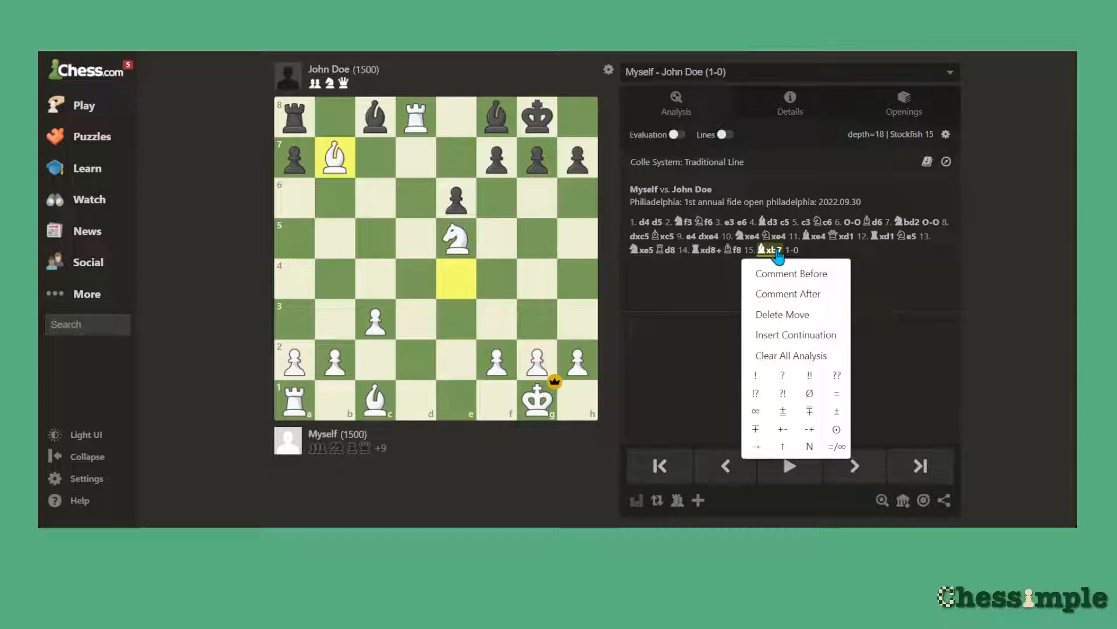
click(804, 294)
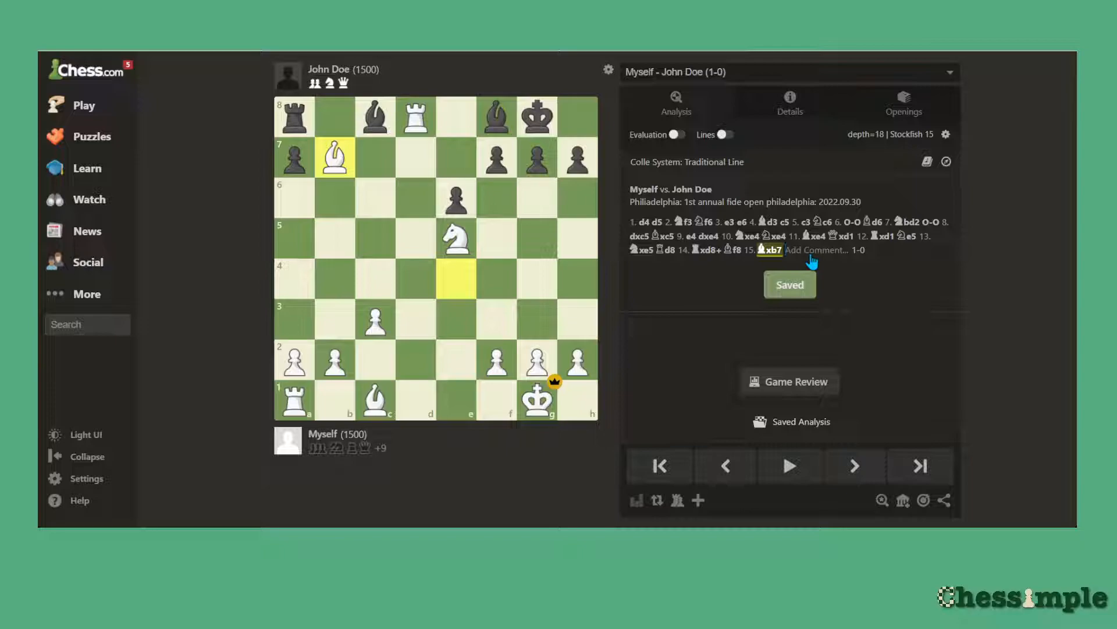
text(An easy game, my opponent seemed distractted.)
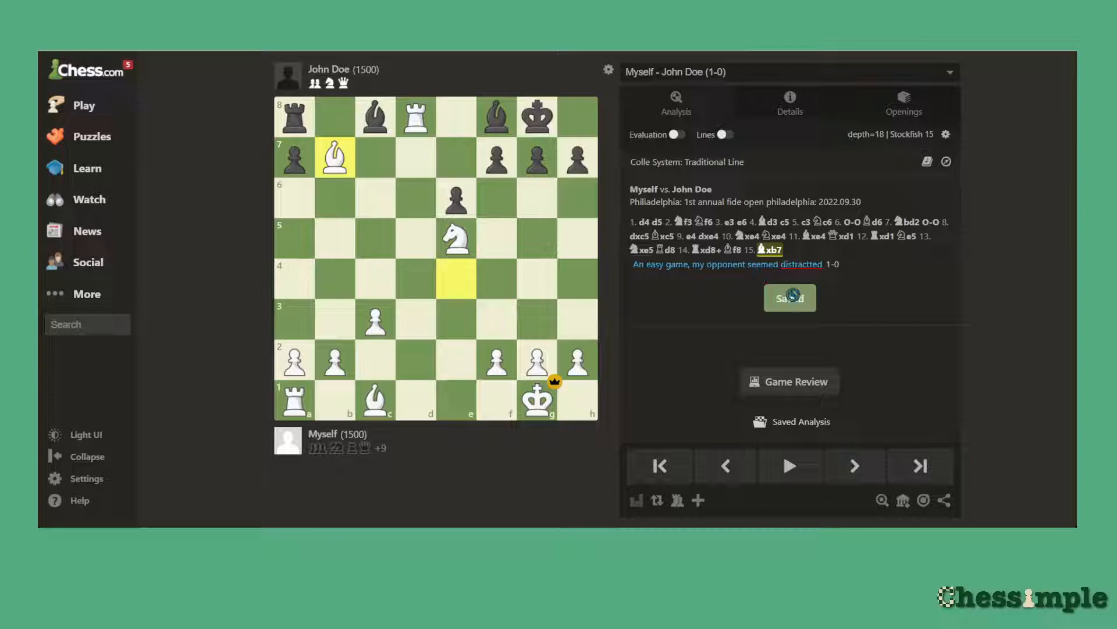
key(Return)
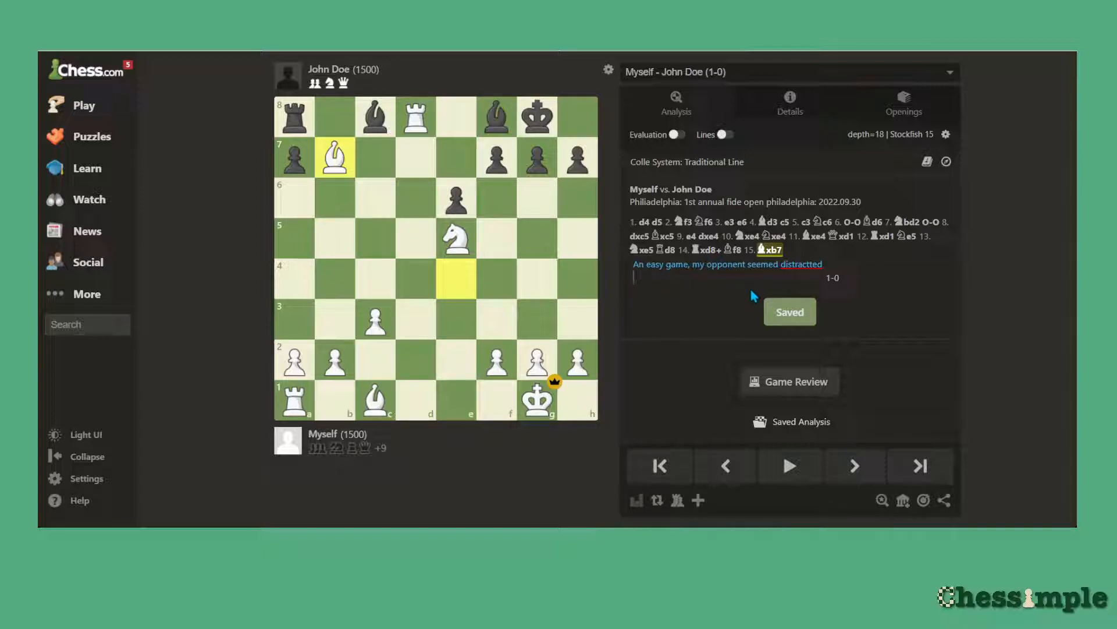
- Turn on the engine evaluation and suggested lines, and run a Game Review of the game
click(675, 135)
click(725, 135)
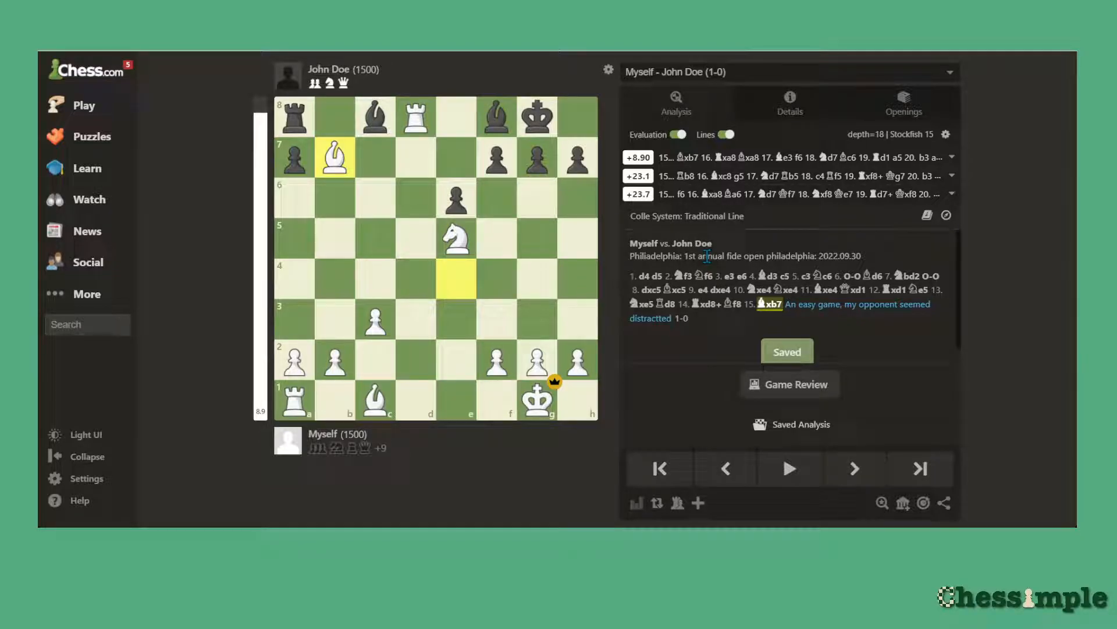
click(796, 387)
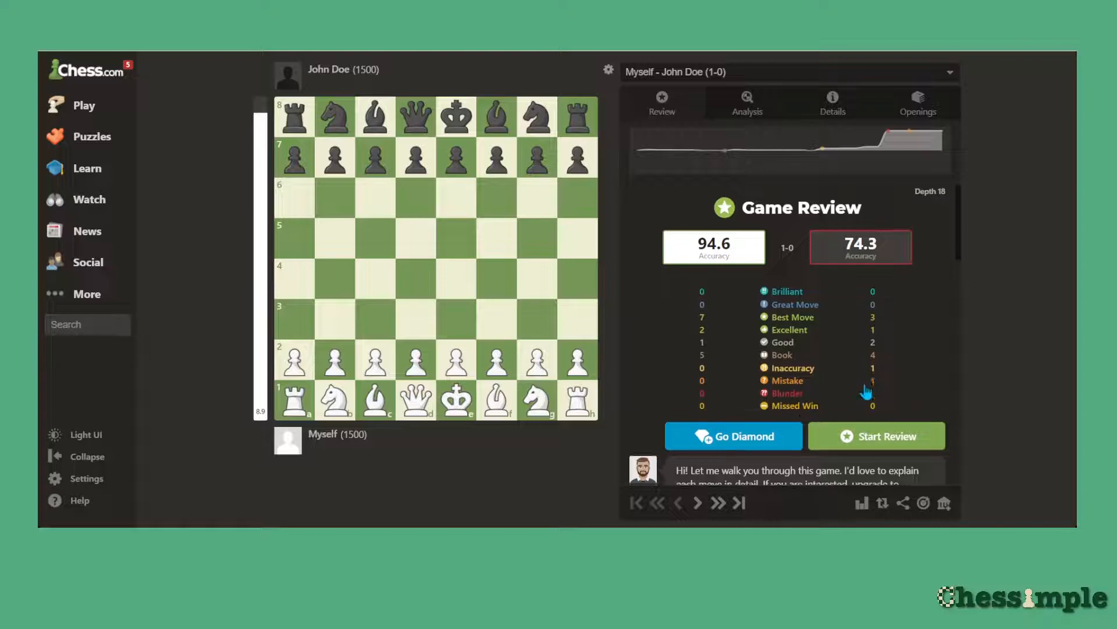
- Start the guided review, advance to 9...dxe4, and examine the training suggestions and move-quality summary
click(876, 437)
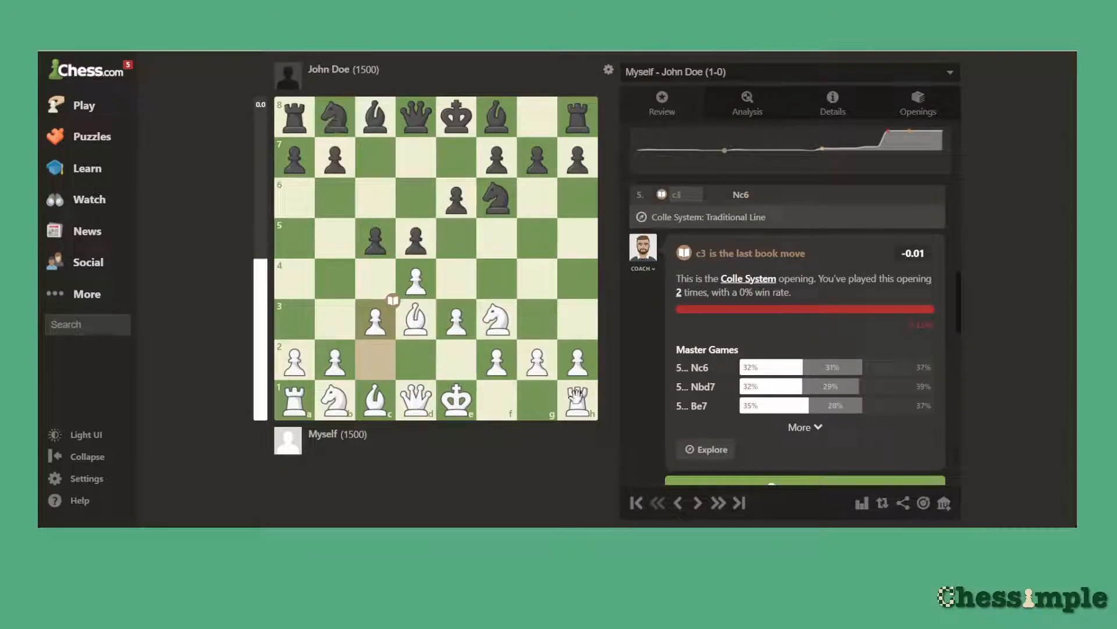
click(788, 400)
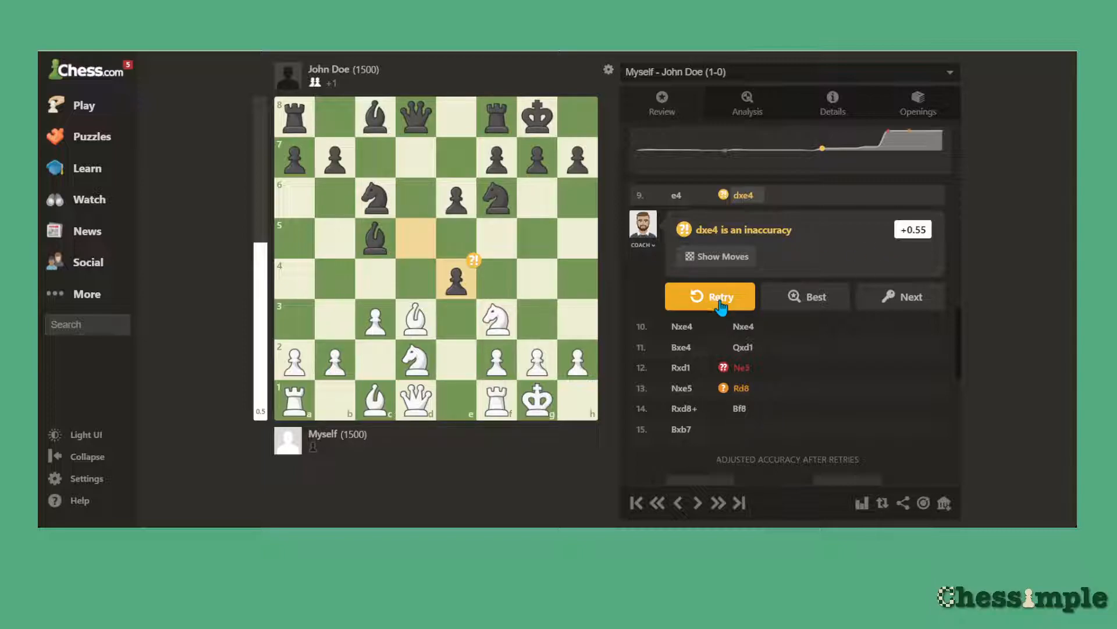
scroll(803, 379, down, 3)
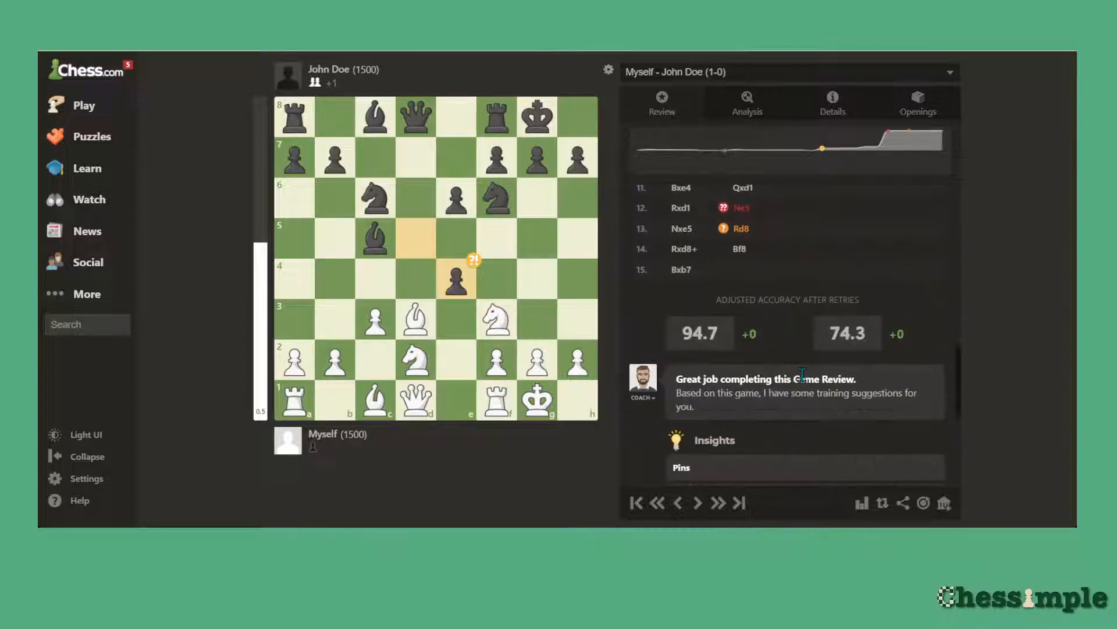
scroll(803, 376, down, 5)
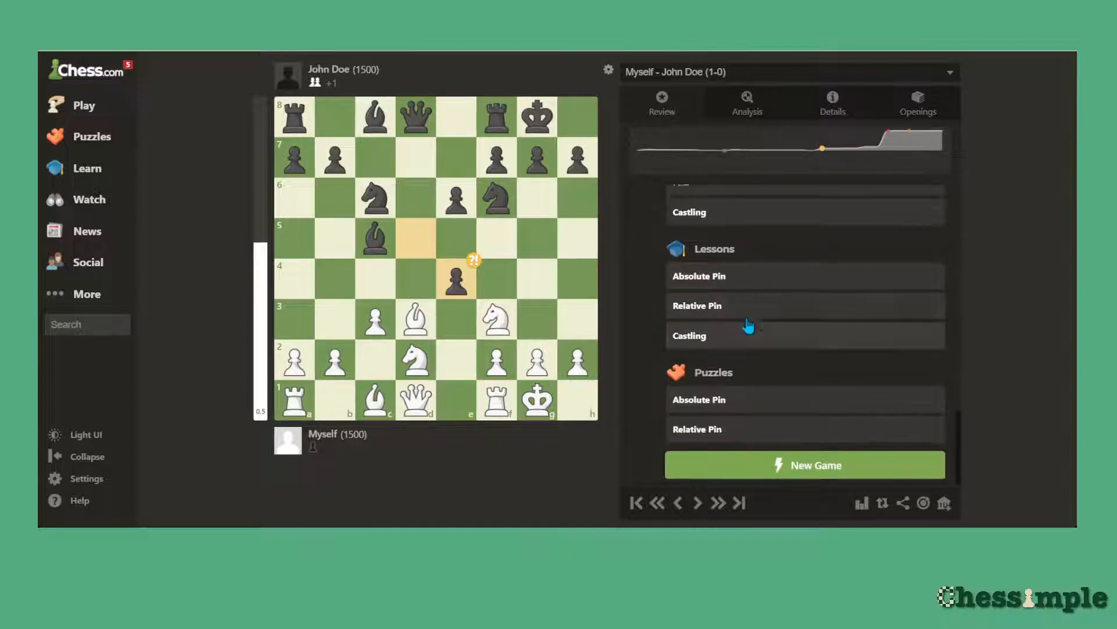
scroll(741, 319, up, 1)
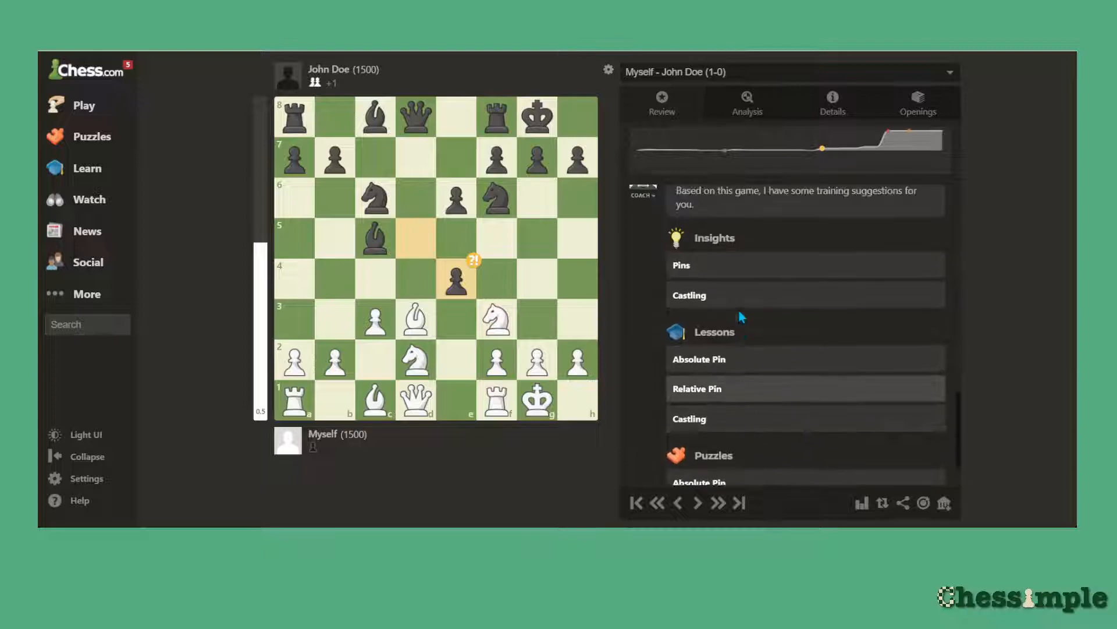
scroll(741, 319, up, 6)
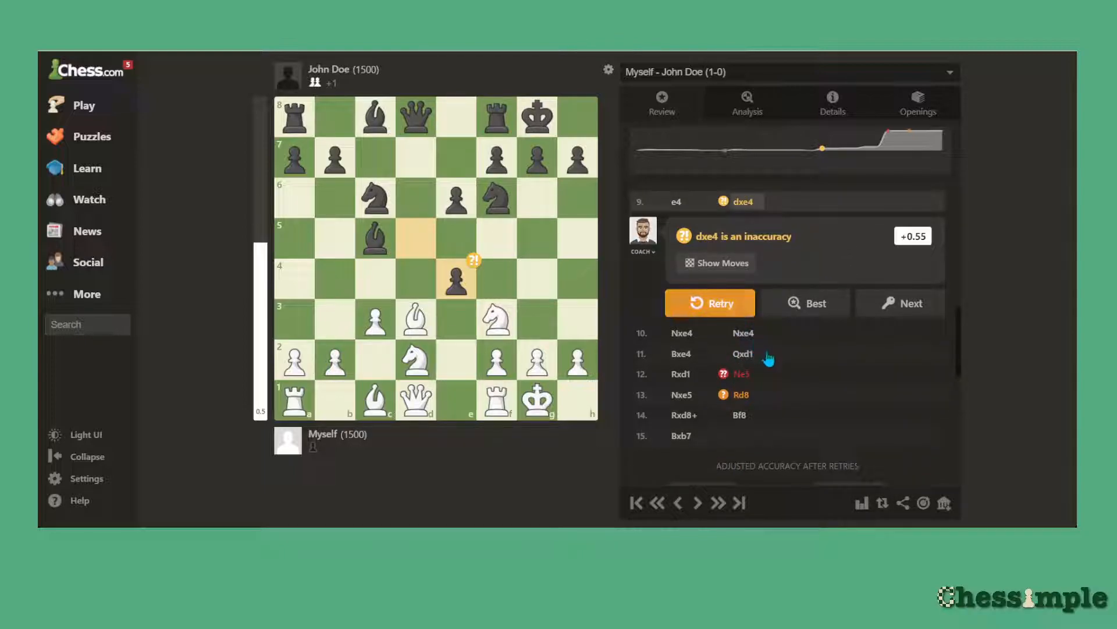
scroll(768, 359, up, 6)
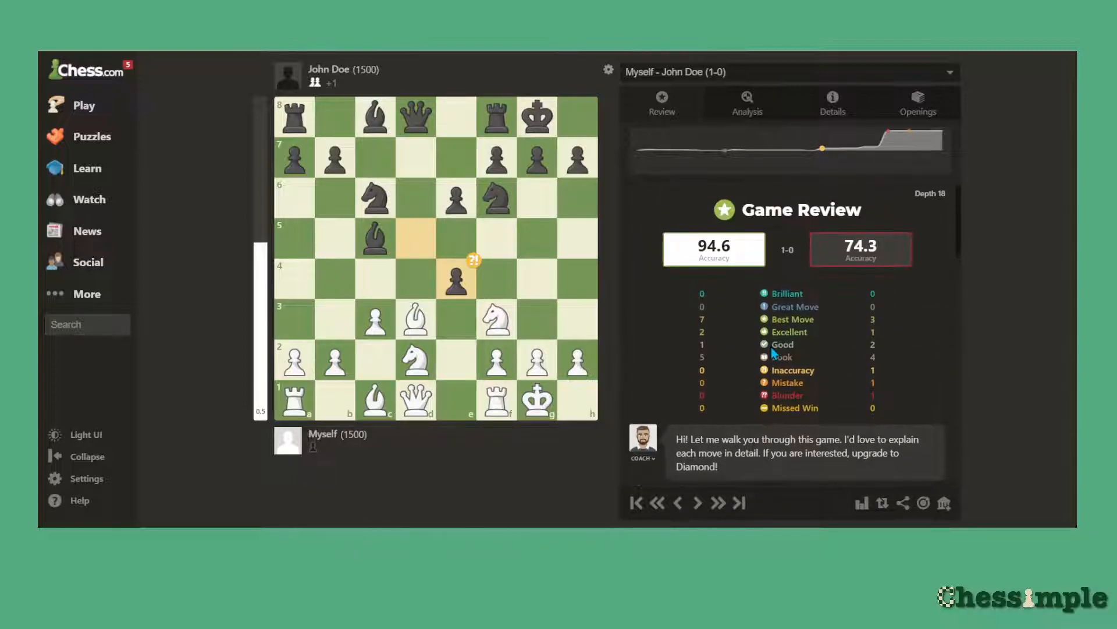
mouse_move(772, 350)
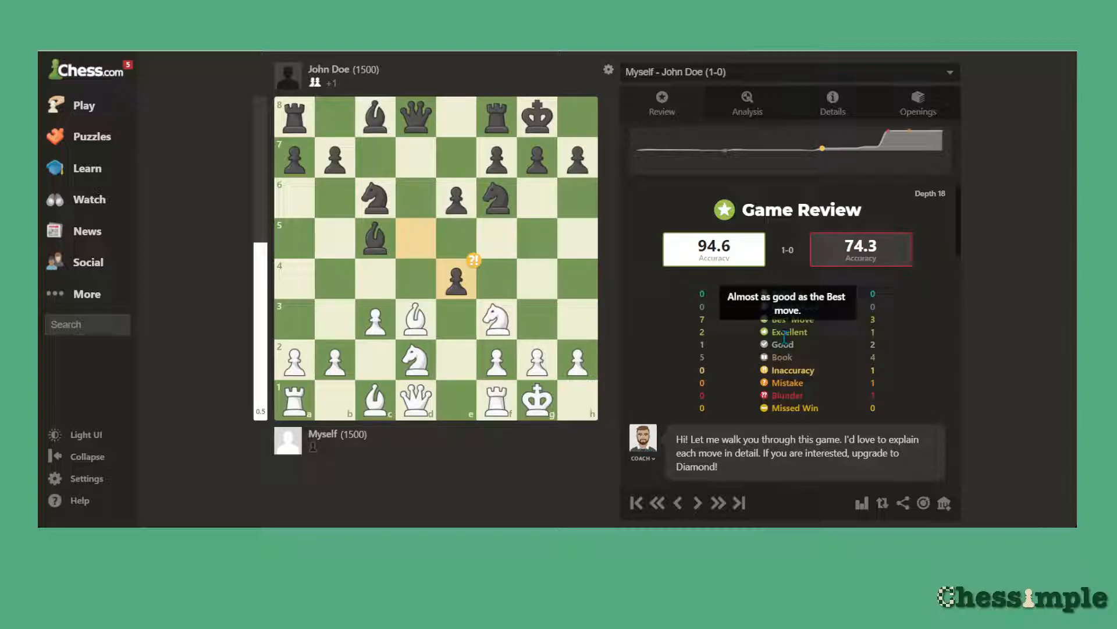
- Return to the "My OTB games 2022" collection and look over the options for the saved game
click(396, 18)
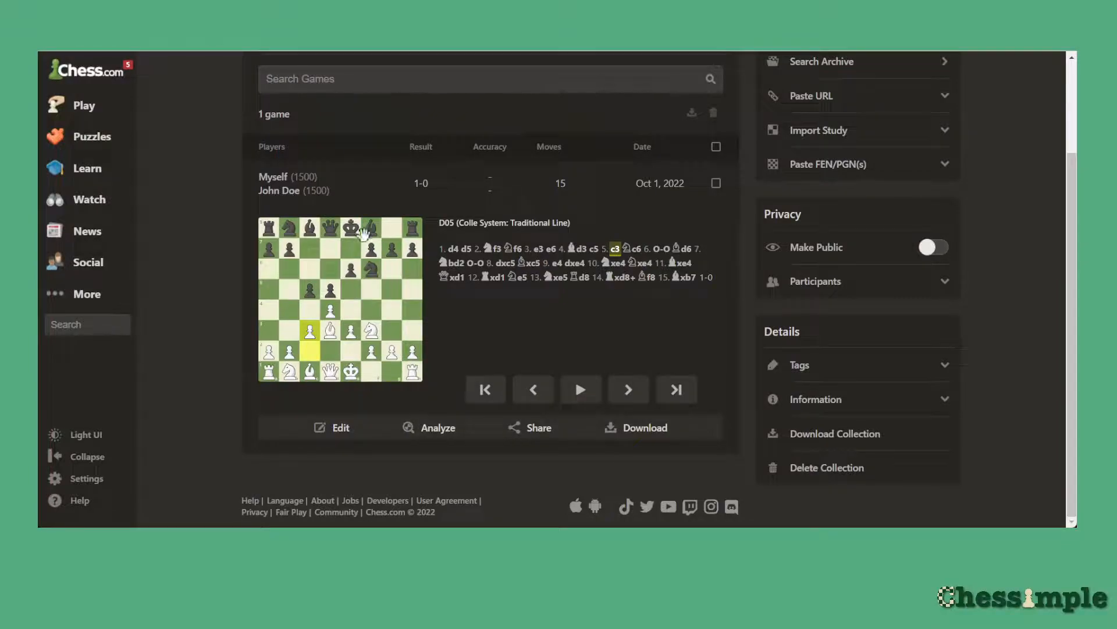
scroll(190, 242, up, 3)
scroll(192, 242, down, 2)
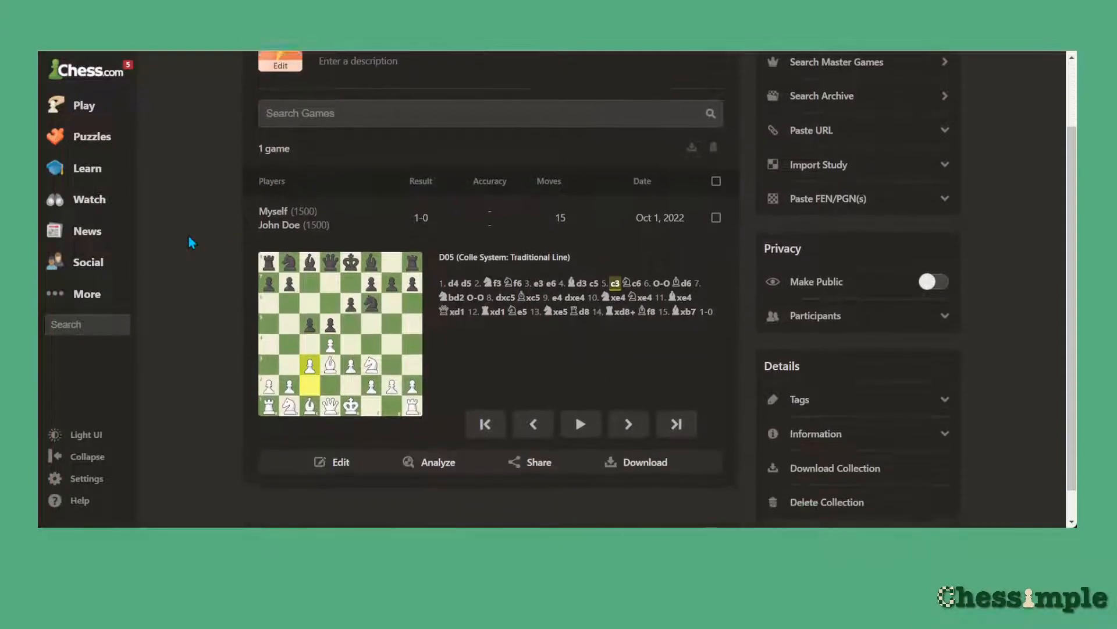
scroll(191, 242, down, 1)
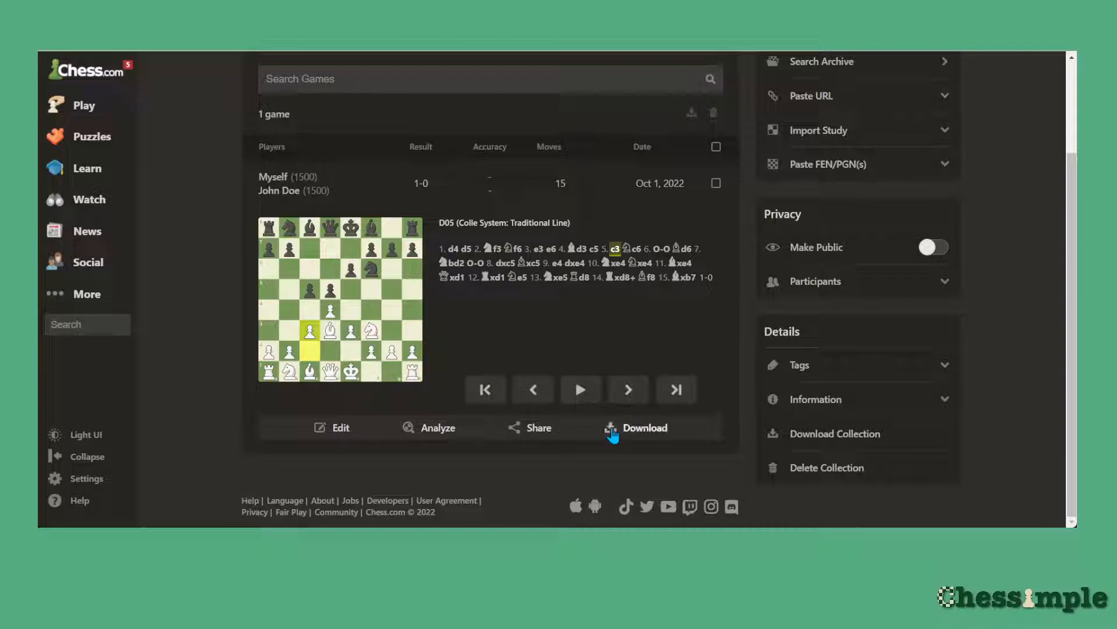
- Download the saved game from the "My OTB games 2022" collection as a PGN file
click(612, 430)
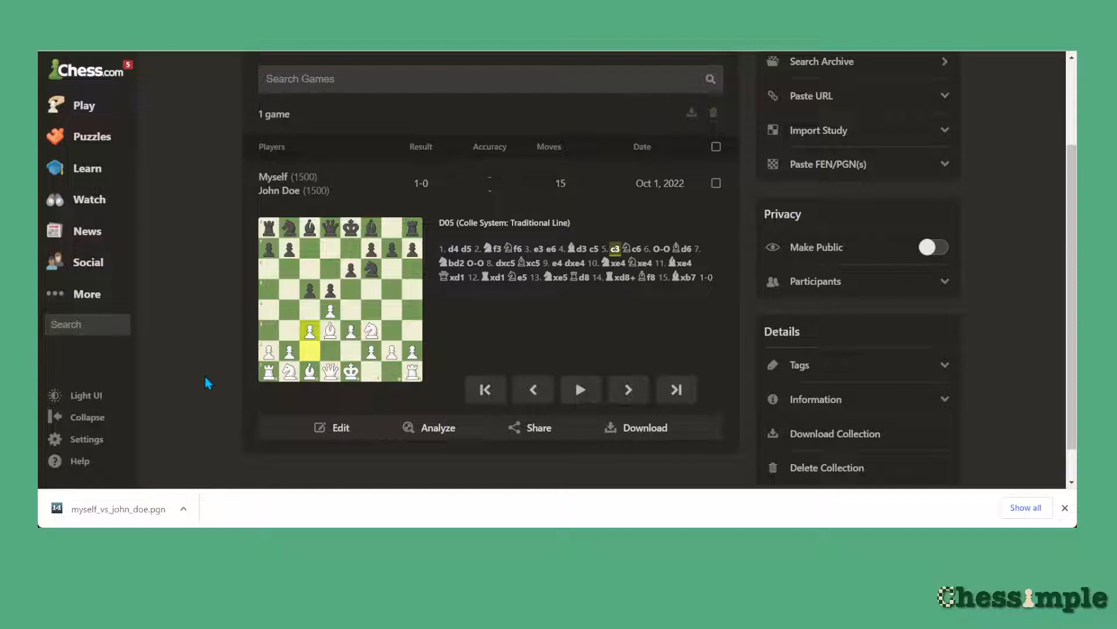
scroll(216, 375, up, 3)
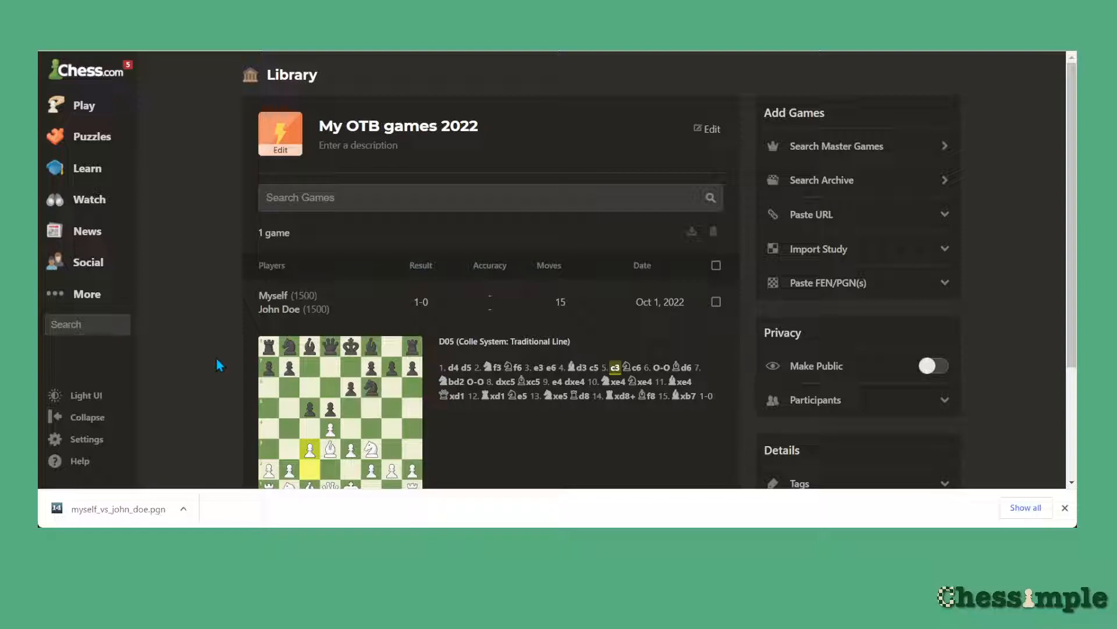
scroll(223, 283, down, 2)
scroll(230, 284, down, 1)
scroll(232, 280, up, 3)
scroll(251, 220, down, 3)
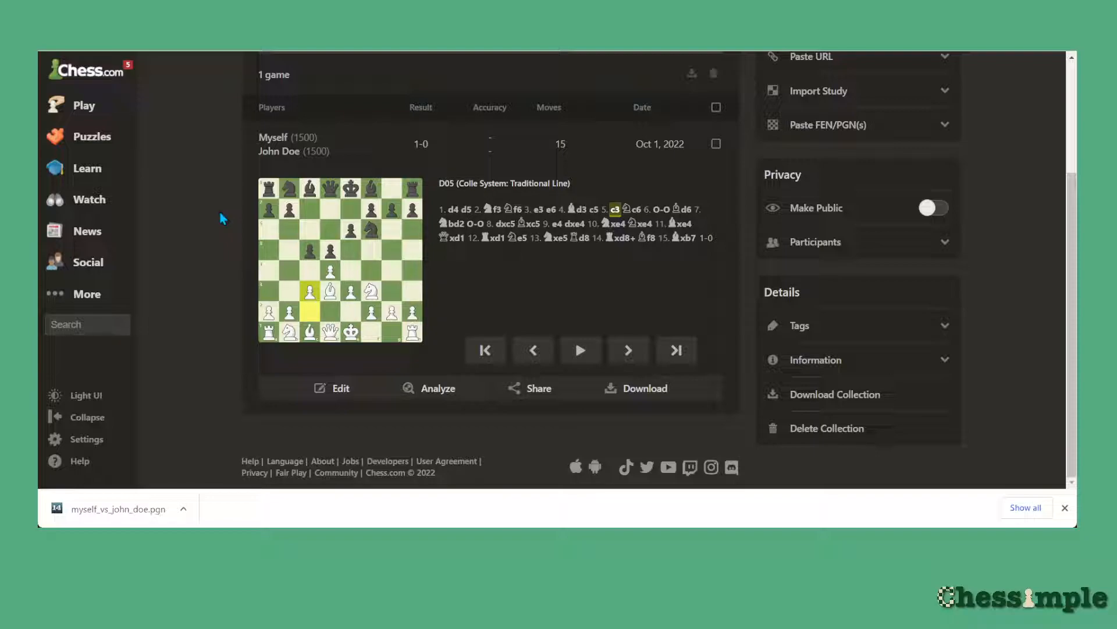
scroll(221, 215, up, 3)
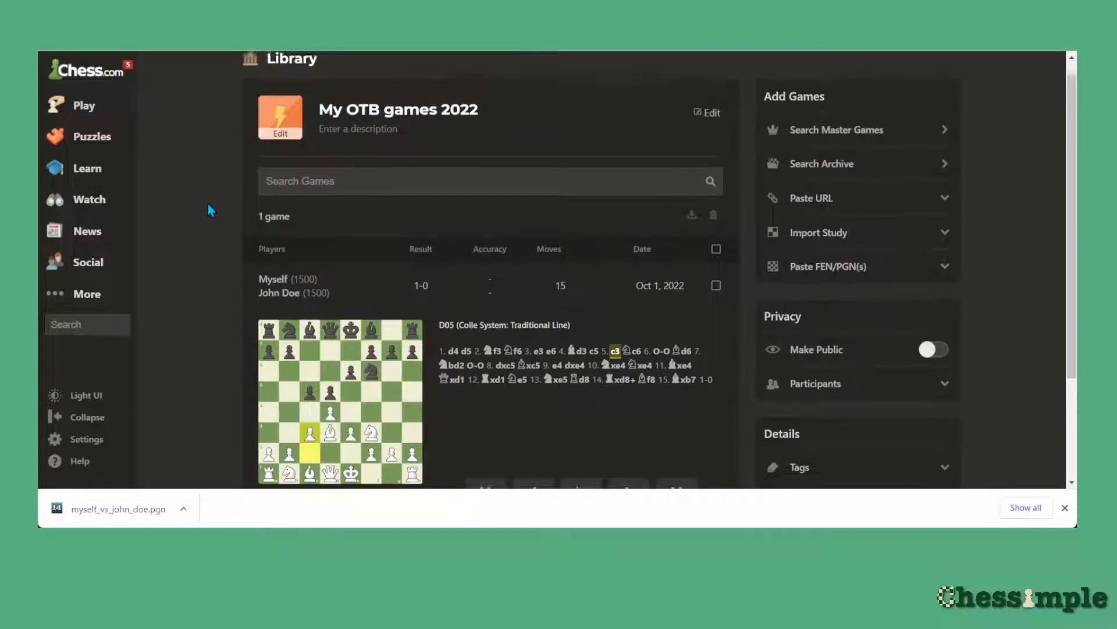
scroll(208, 207, up, 1)
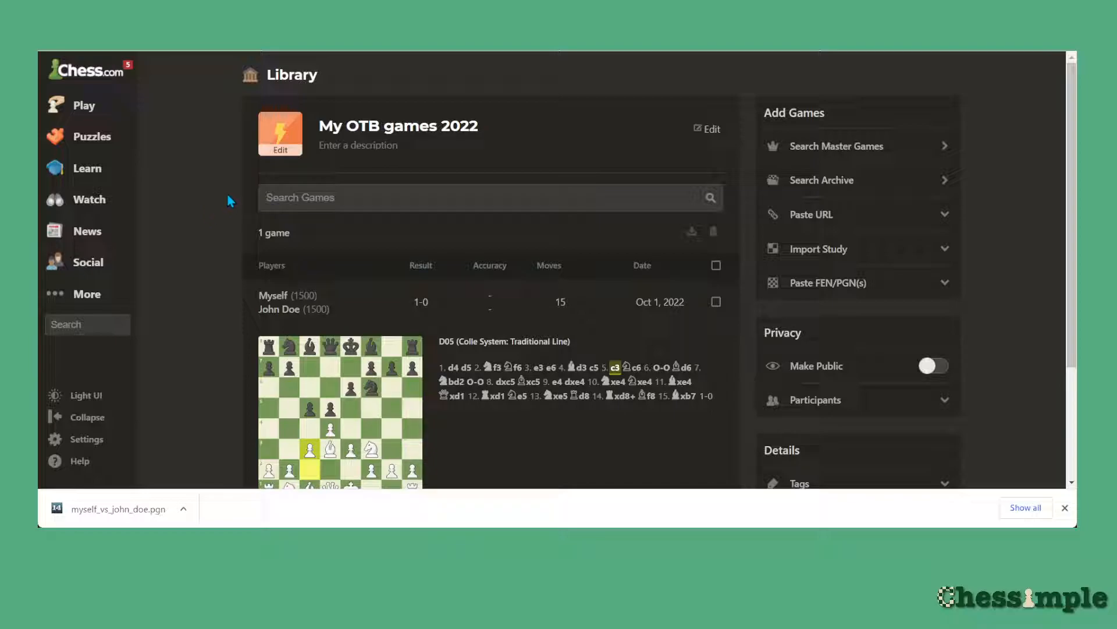
- Go to the account's own profile from the home page and open its full Rapid statistics
click(97, 82)
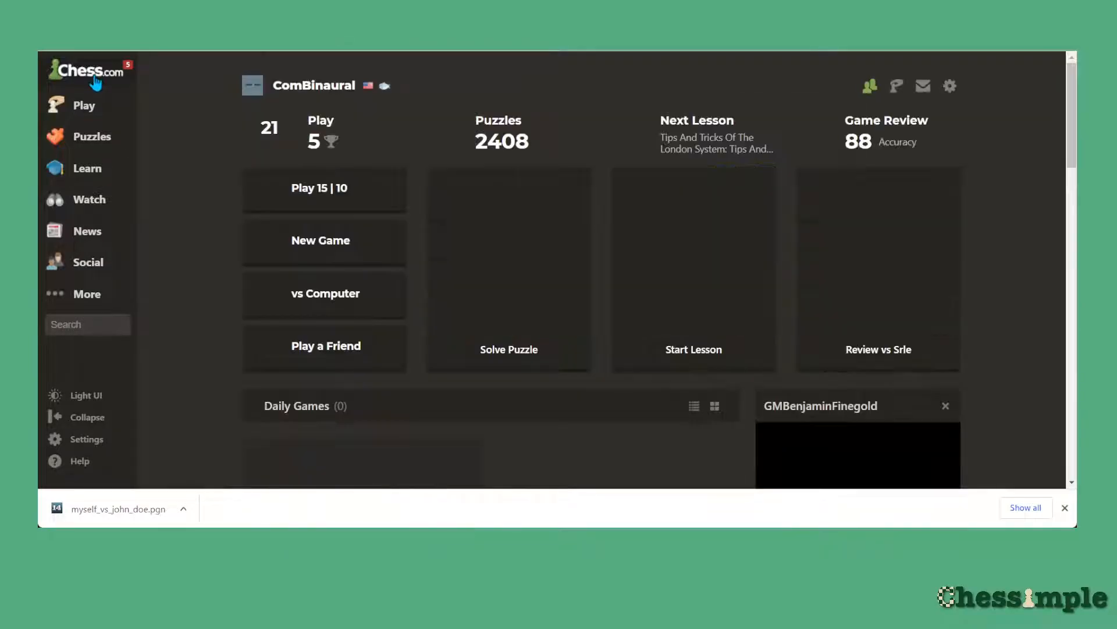
click(328, 92)
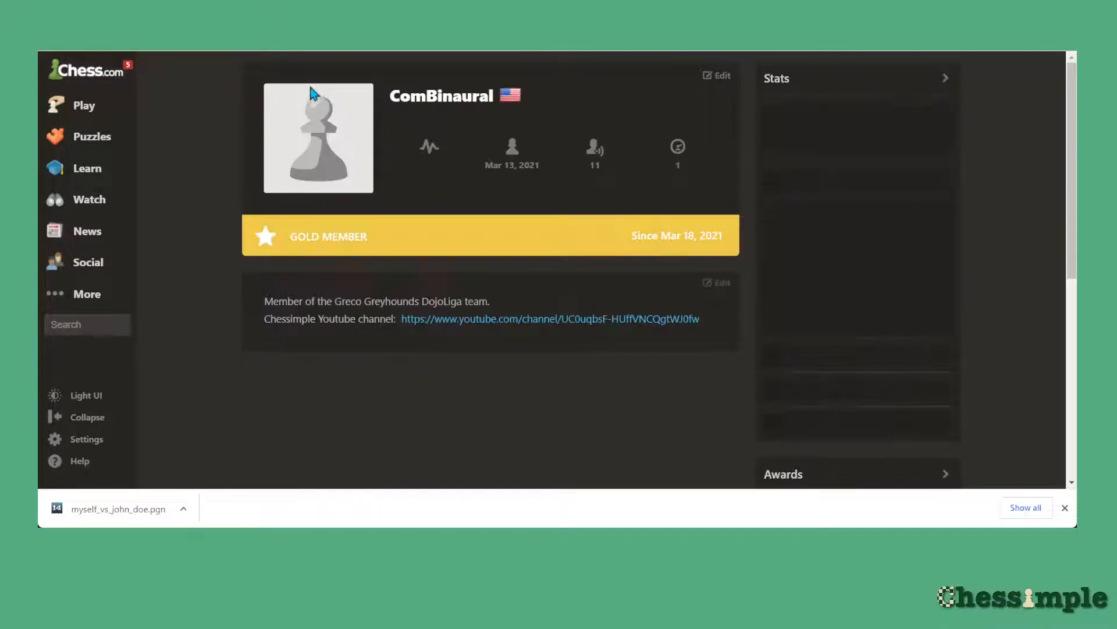
scroll(739, 294, down, 3)
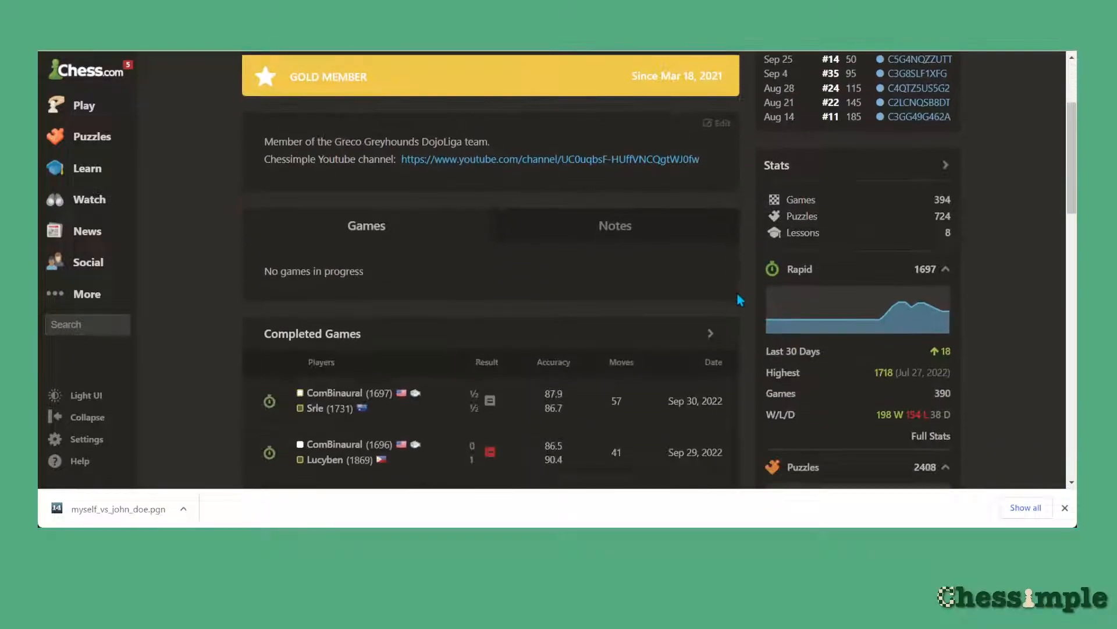
scroll(815, 296, down, 1)
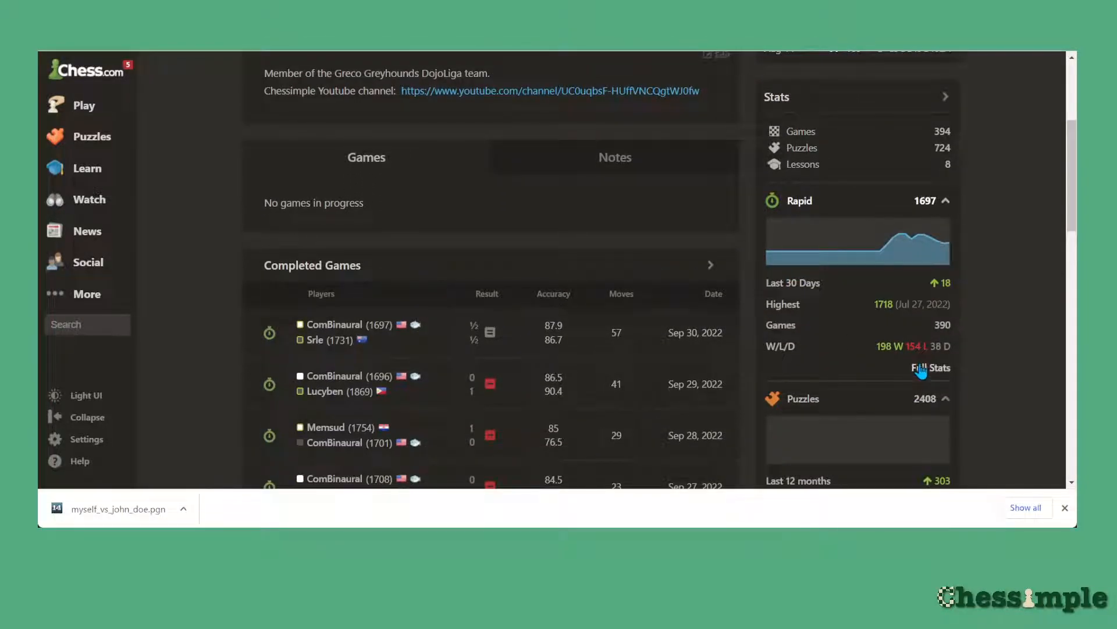
click(920, 368)
- Open the drawn 57-move game of Sep 30, 2022 from the completed games and dismiss its result dialog
scroll(256, 324, down, 10)
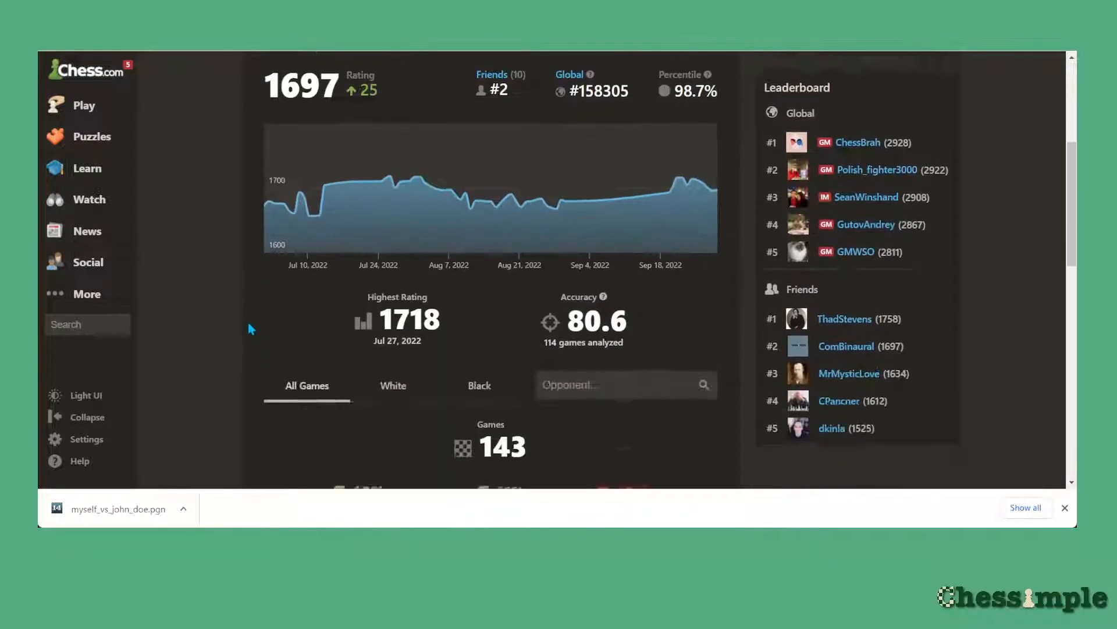
scroll(258, 325, down, 4)
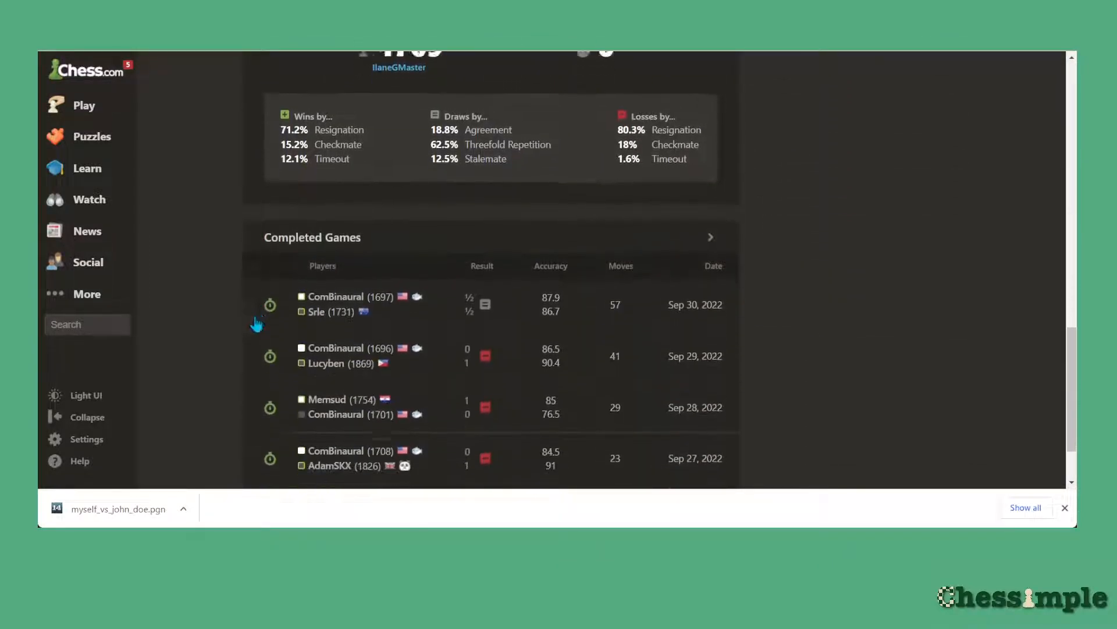
click(630, 217)
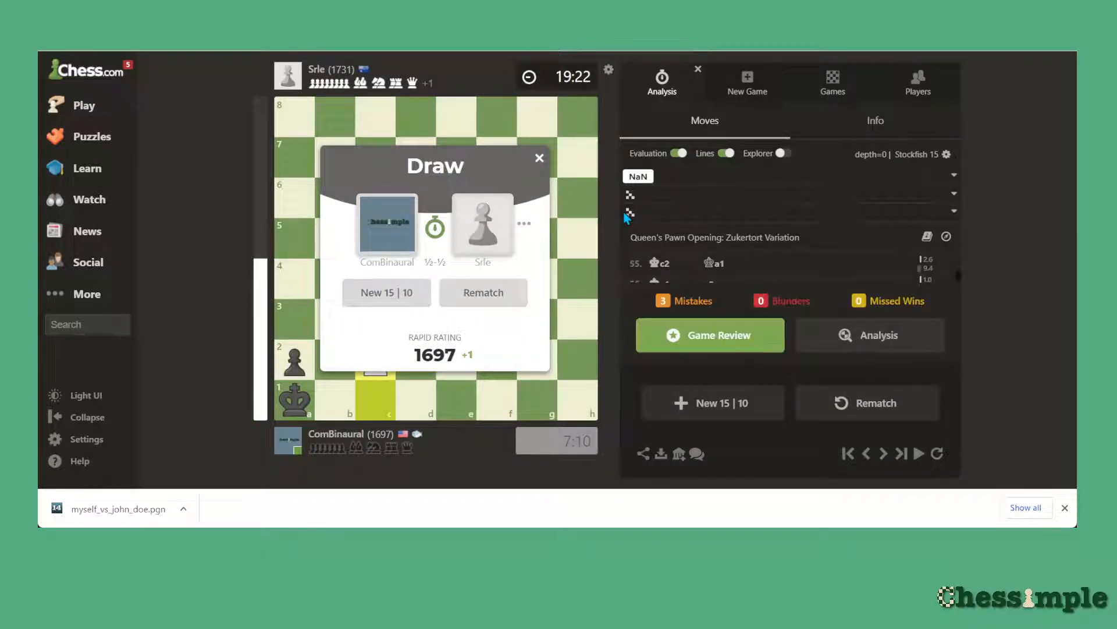
click(540, 158)
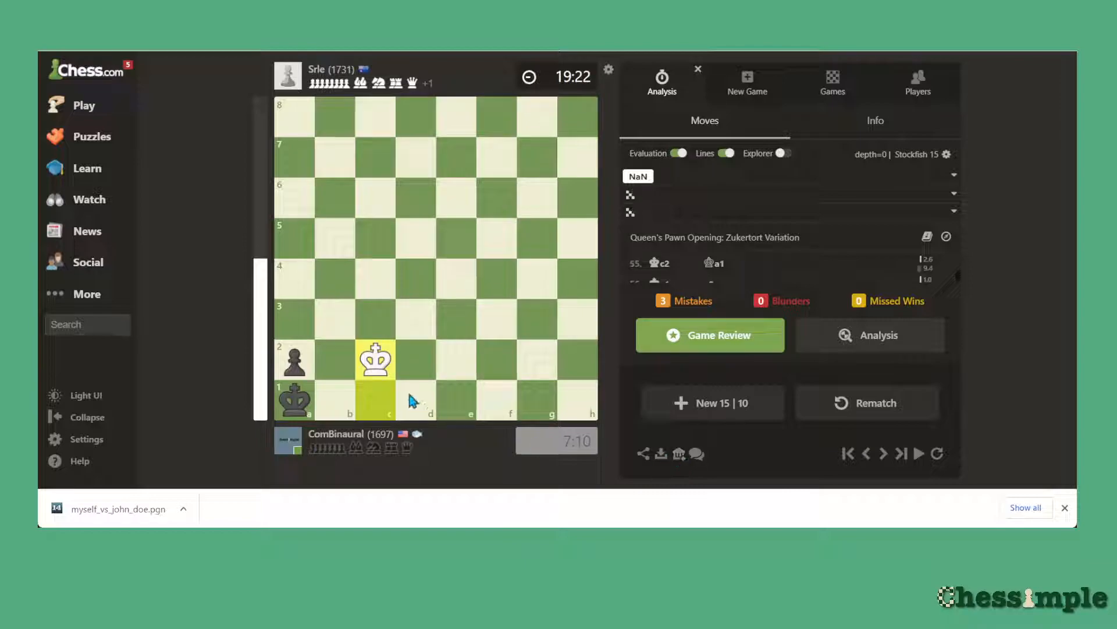
- Step back and forth through the final king and pawn moves, stopping at 56...a2
click(869, 454)
click(868, 453)
click(868, 454)
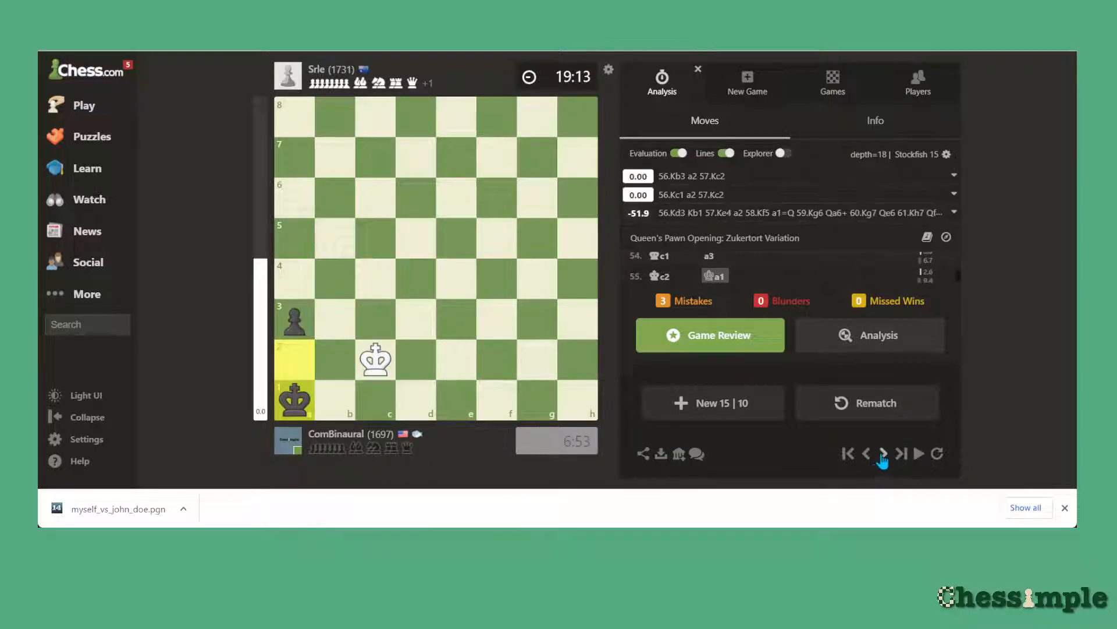
click(867, 453)
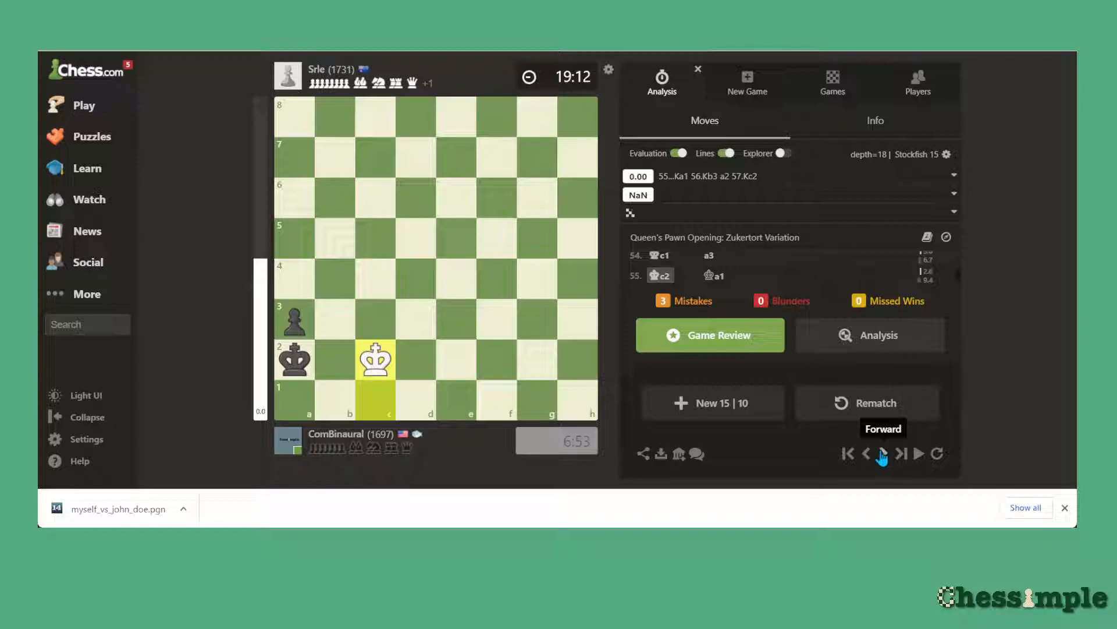
click(883, 454)
click(883, 454)
click(883, 454)
click(883, 454)
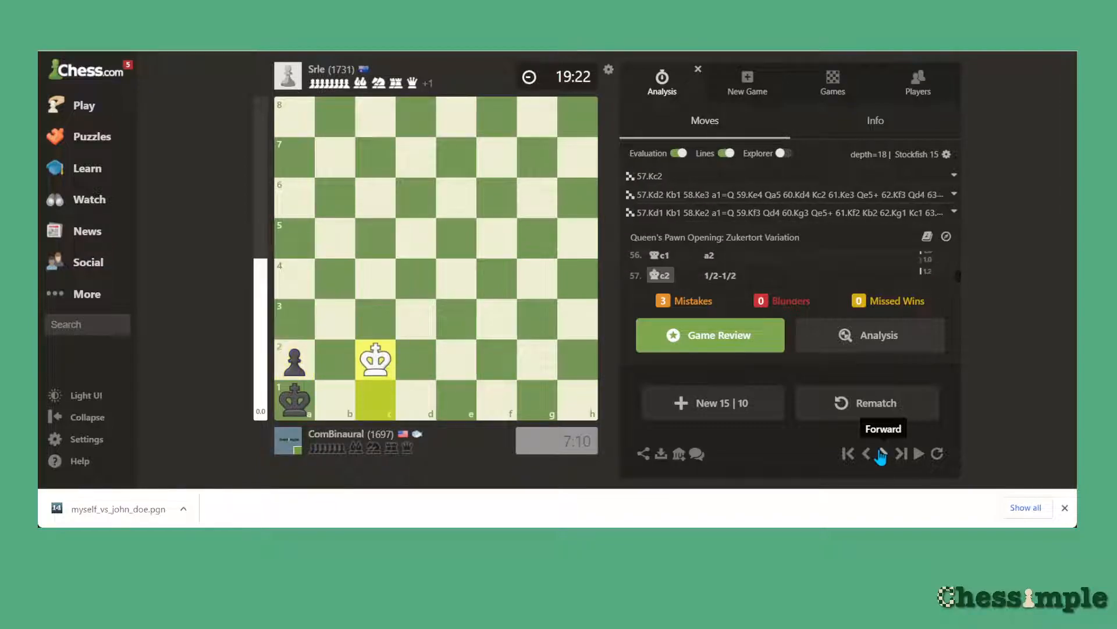
click(867, 454)
click(883, 454)
click(867, 454)
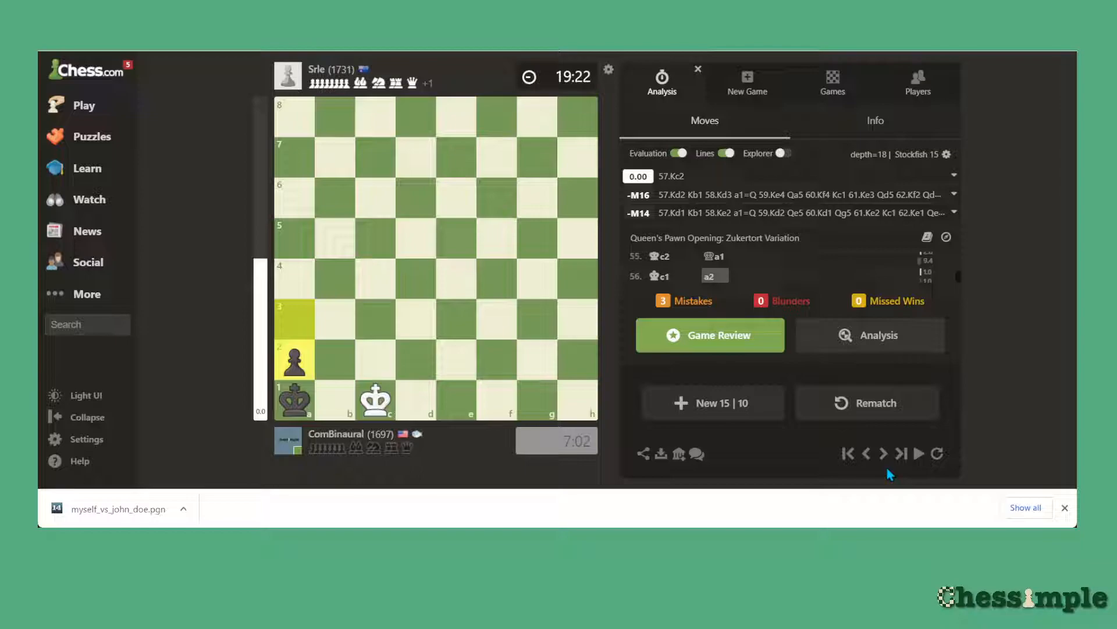
- Create a library collection named "Thematic endgame ideas" and add this game to it
click(679, 455)
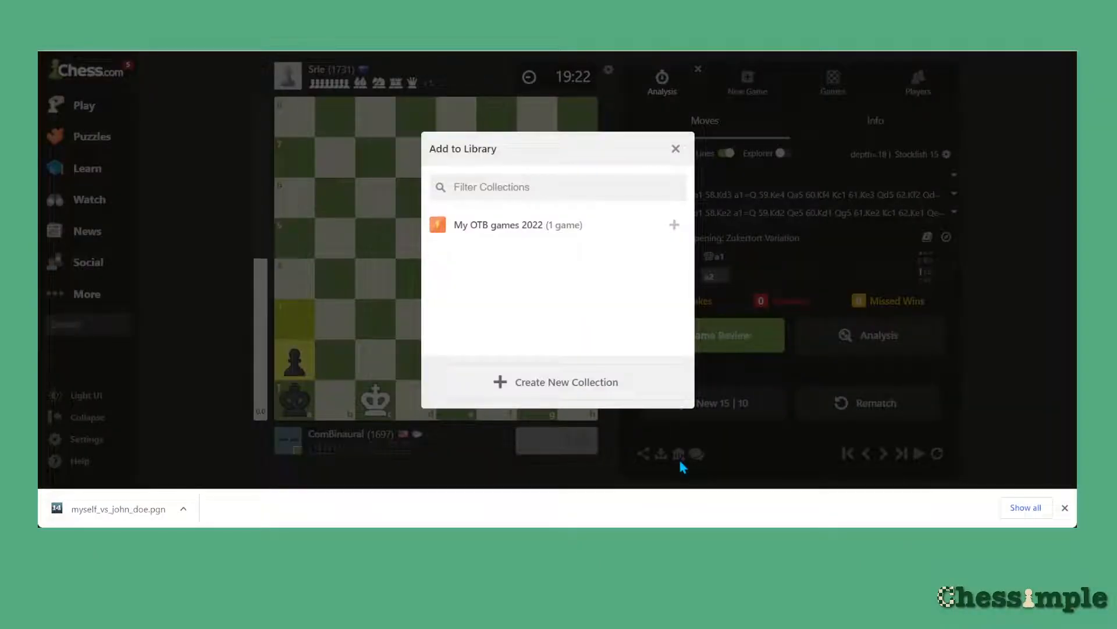
click(560, 384)
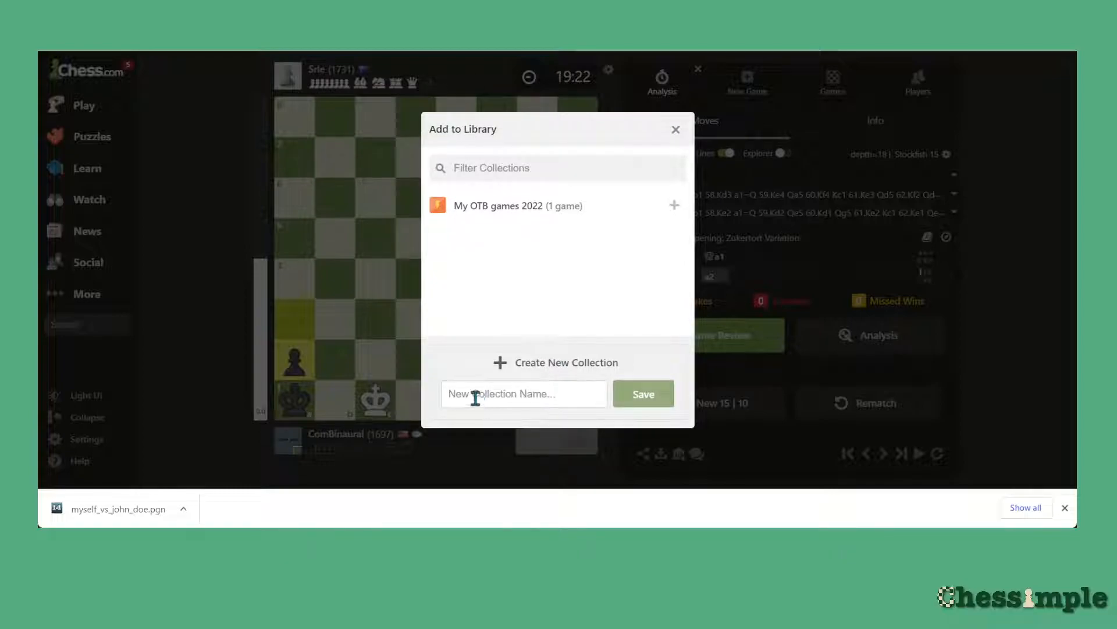
text(Thebeatifdc)
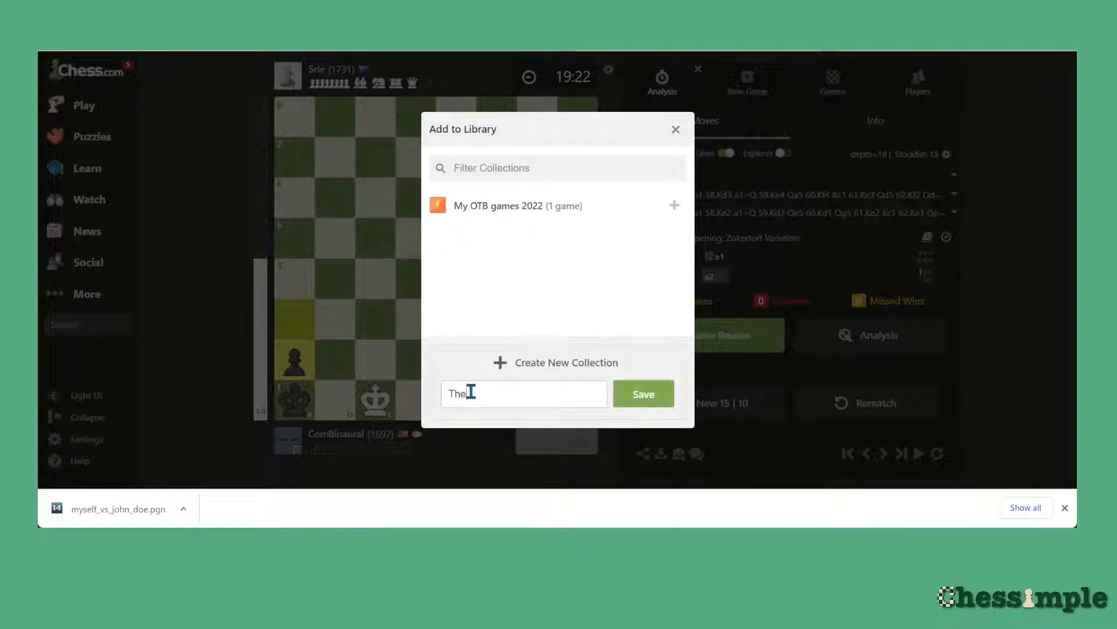
text(c endgame ideas)
click(625, 392)
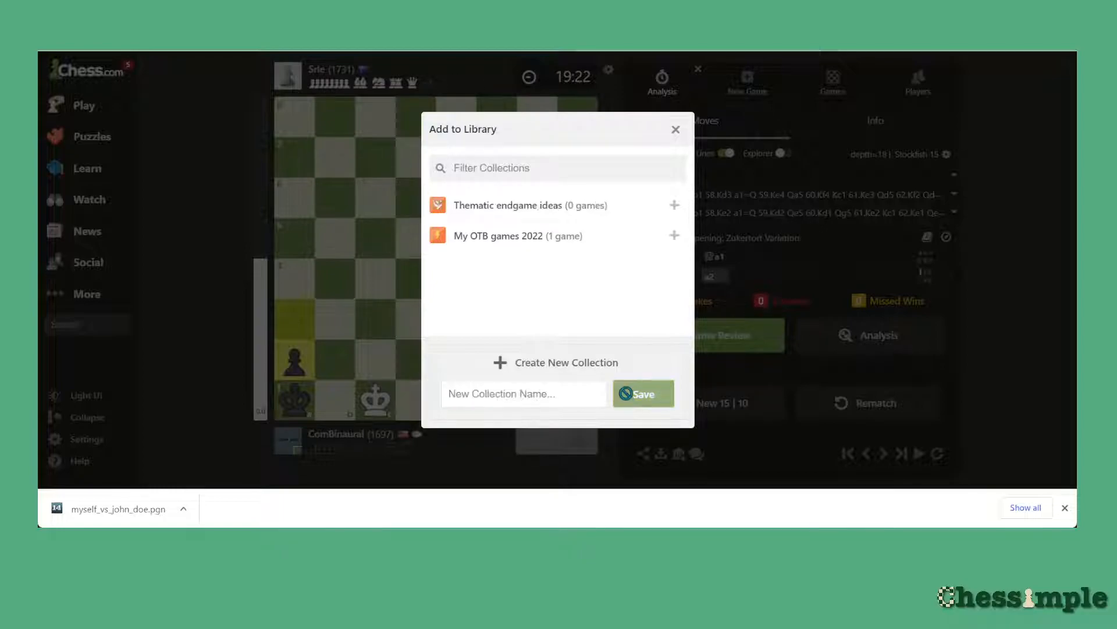
click(530, 208)
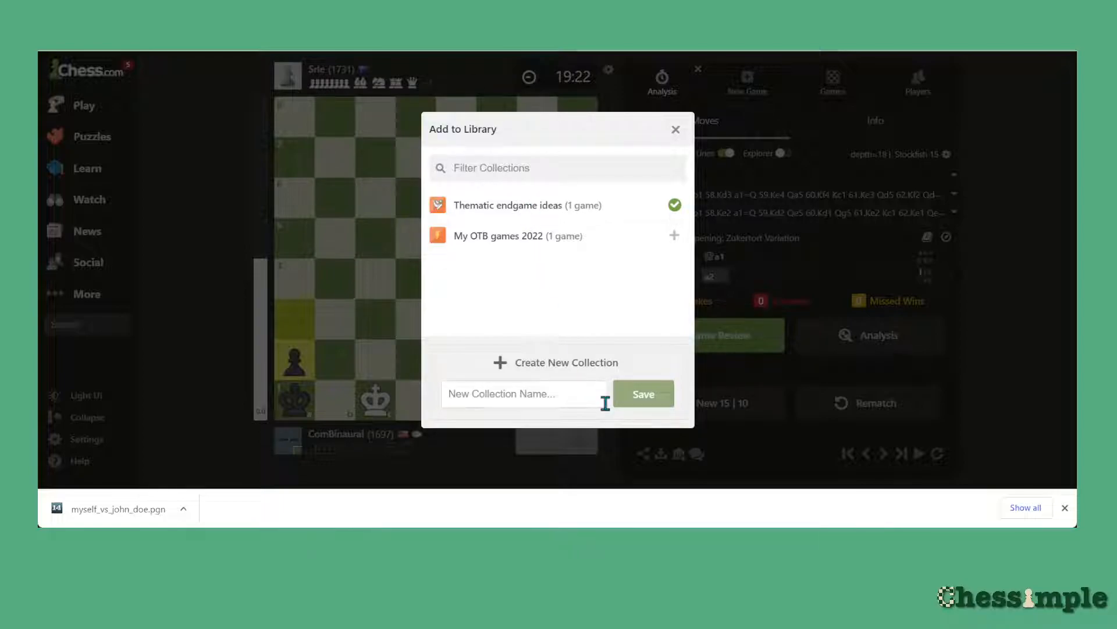
click(676, 129)
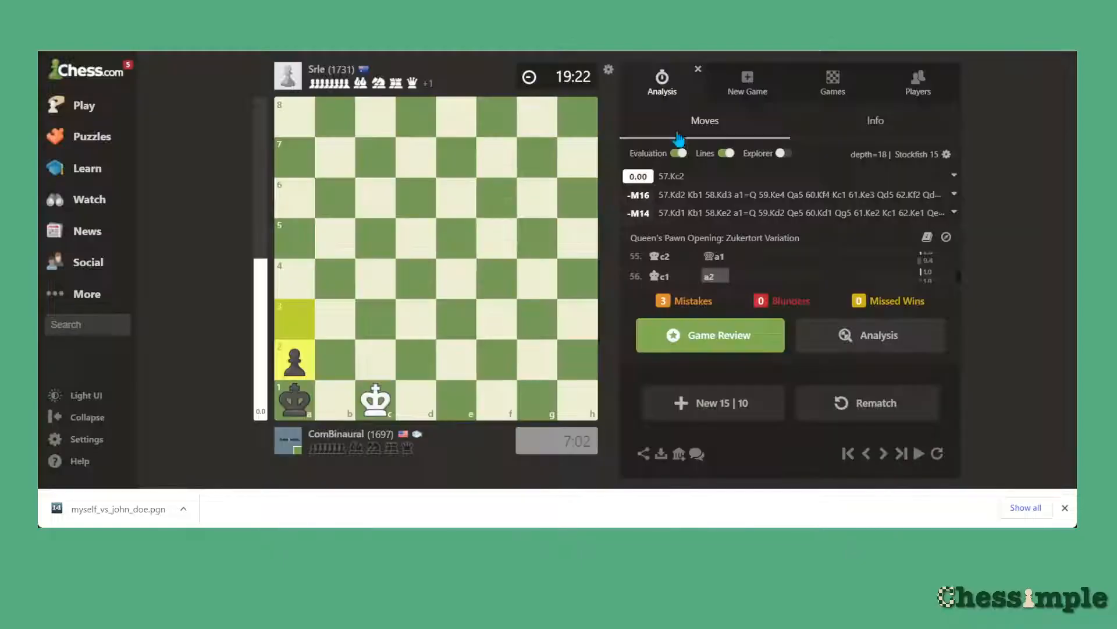
- Open the "Thematic endgame ideas" collection in the library and expand its saved game
mouse_move(78, 179)
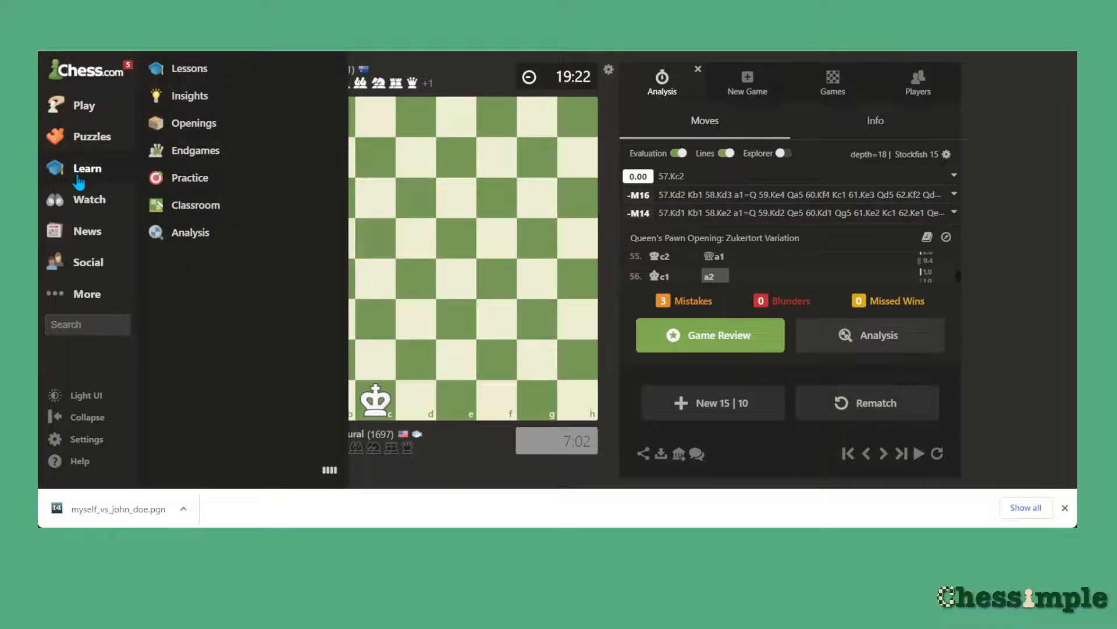
mouse_move(89, 300)
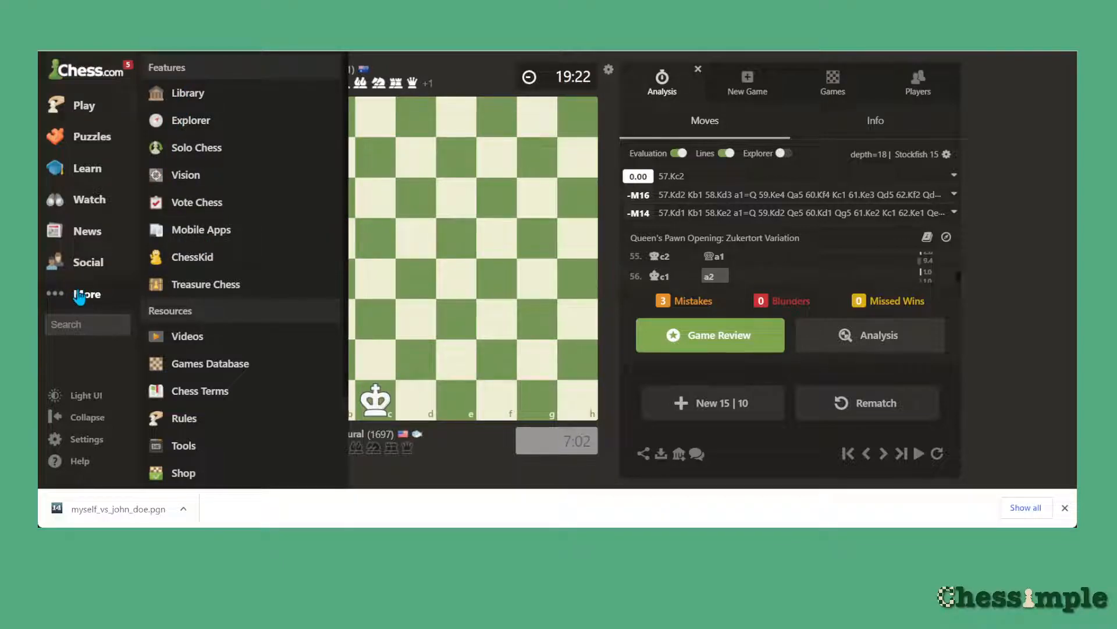
click(195, 97)
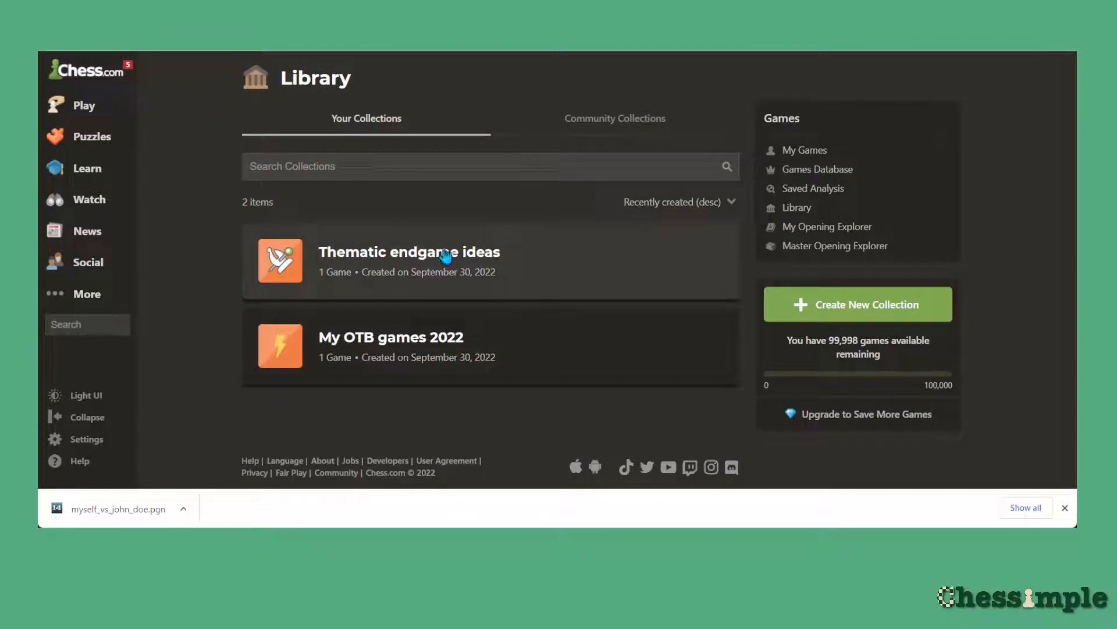
click(446, 255)
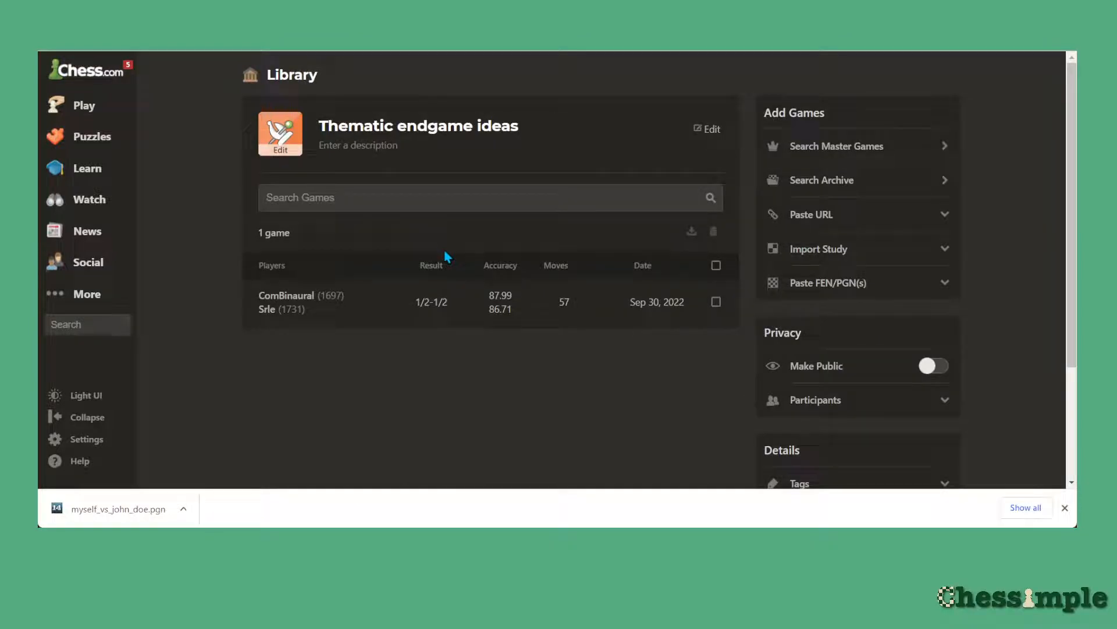
double_click(387, 312)
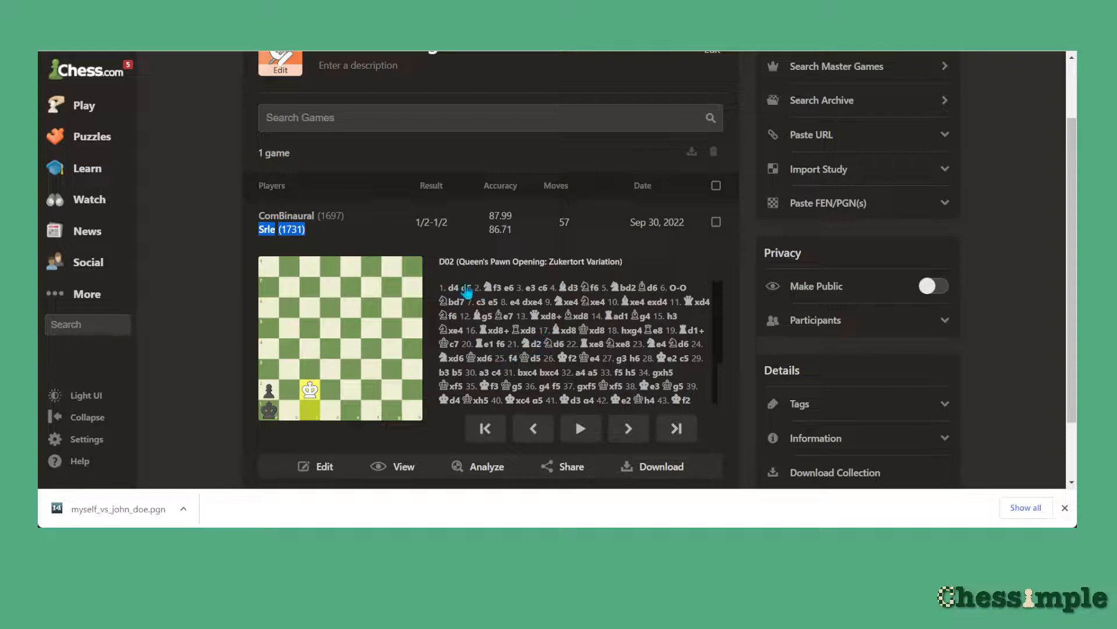
- Preview the position after 21...Nd6 in the saved game, and open the game for analysis
click(490, 288)
click(556, 348)
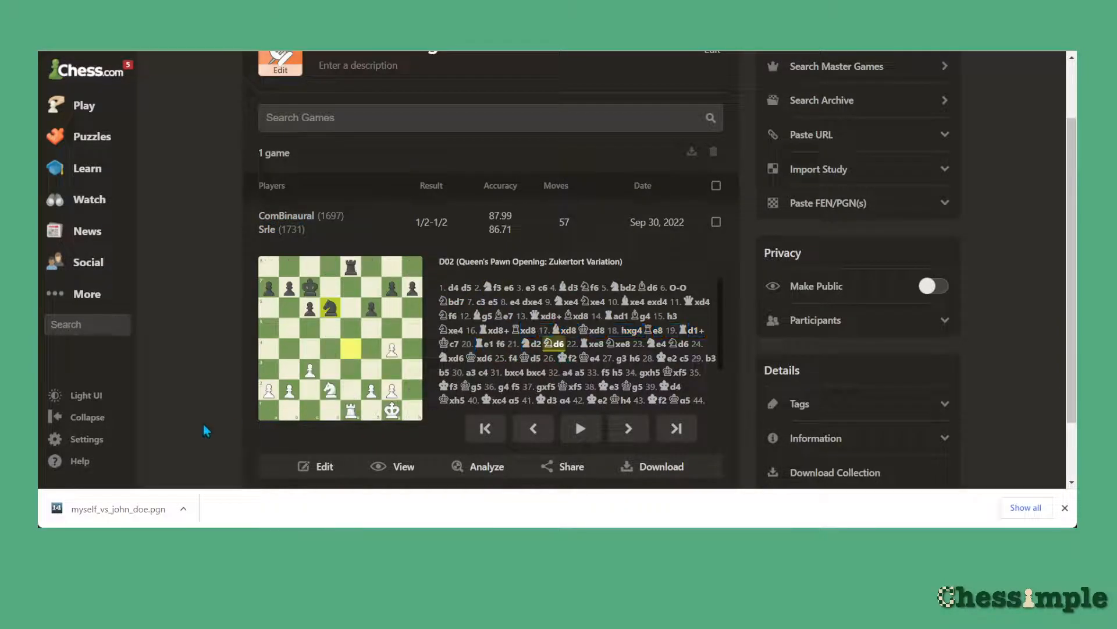
scroll(575, 348, down, 1)
click(488, 391)
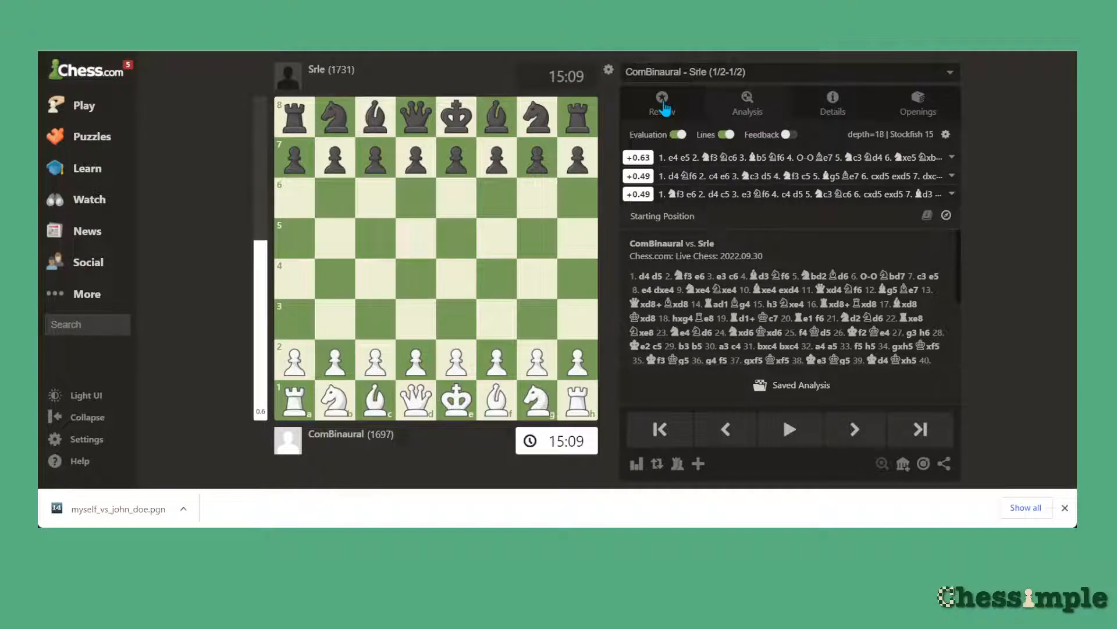
- Bring up the Game Review of this game, check its evaluation graph, and start the guided review
click(665, 108)
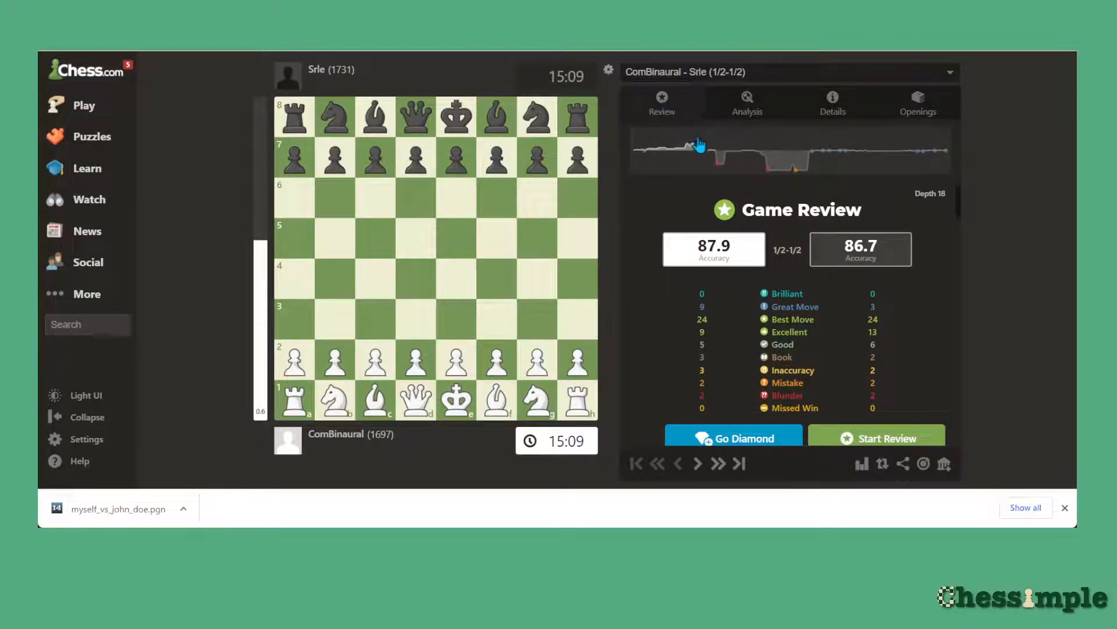
mouse_move(720, 171)
click(861, 438)
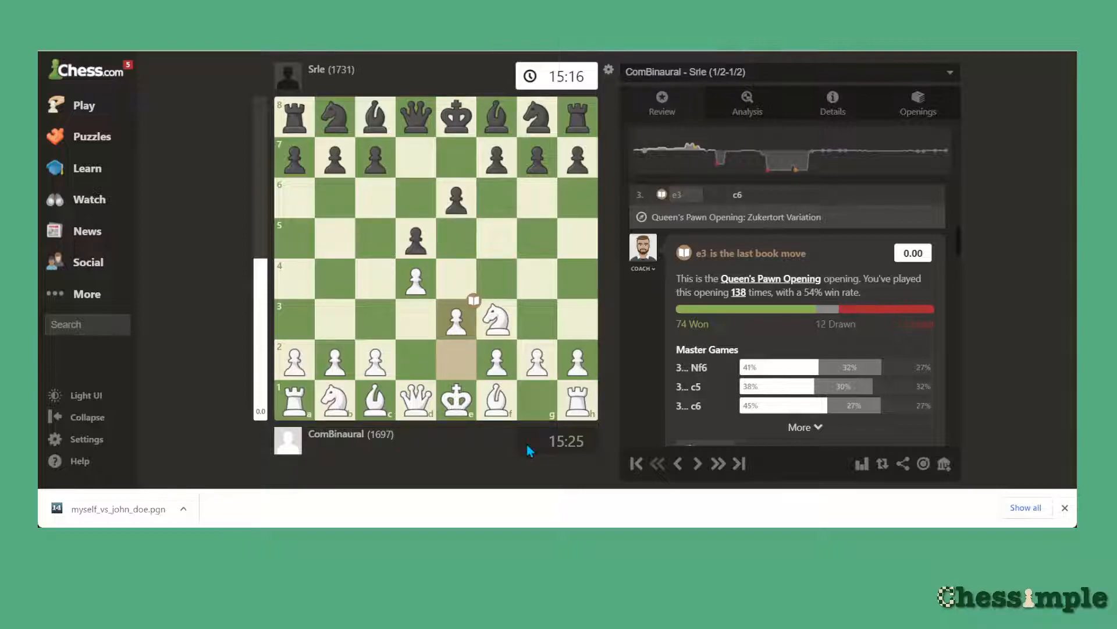
- In the game's analysis, add the comment "this is a common draw technique against rook pawns" after the final move 57.Kc2
click(735, 112)
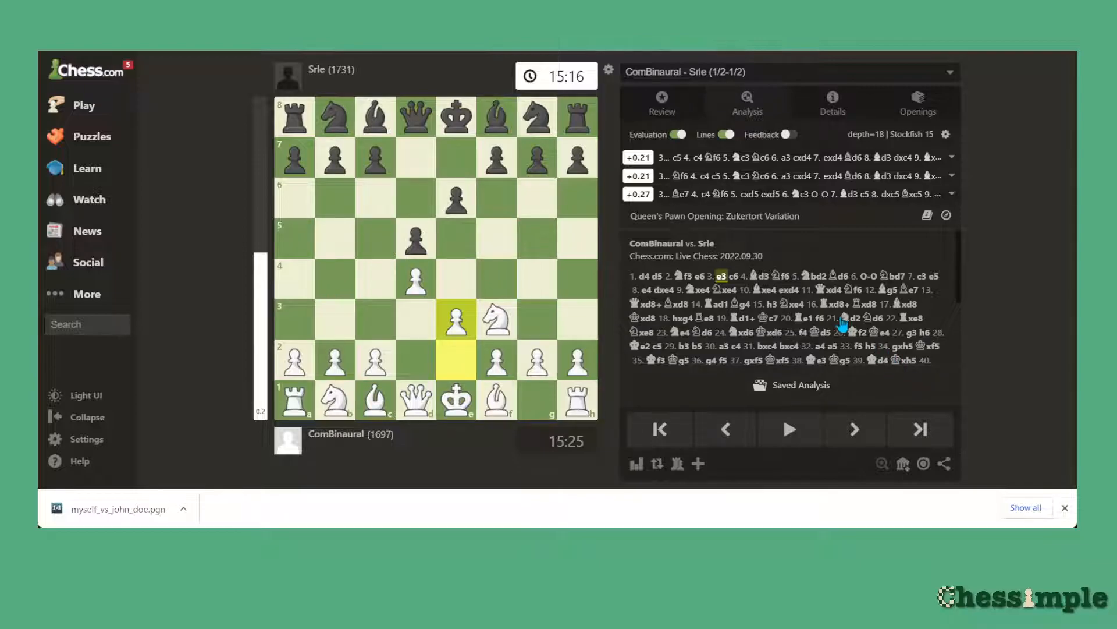
scroll(847, 325, down, 3)
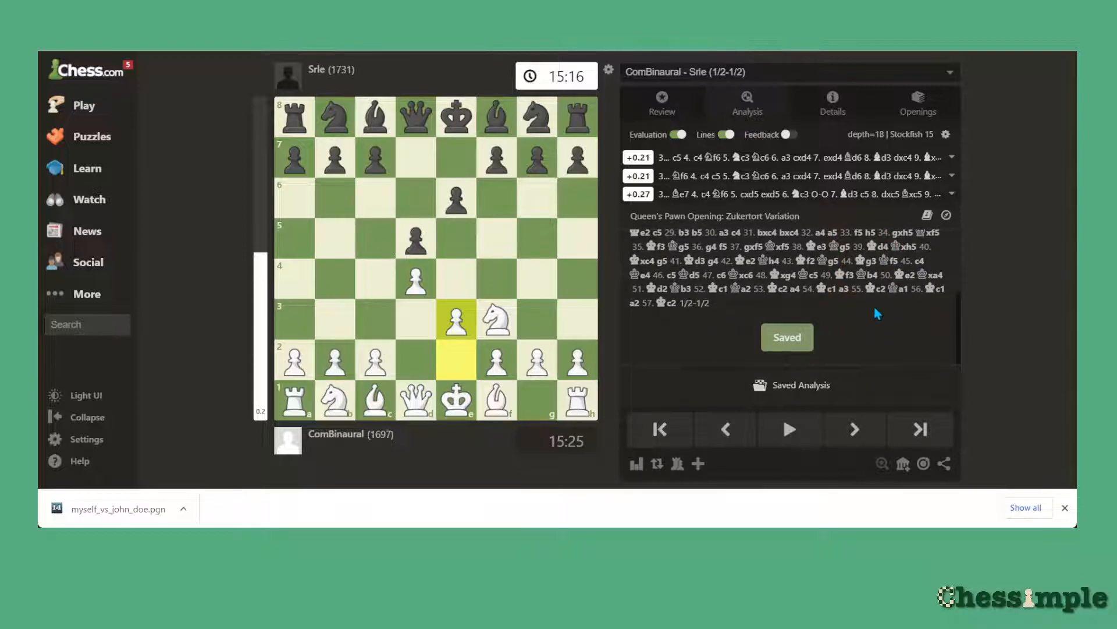
right_click(671, 307)
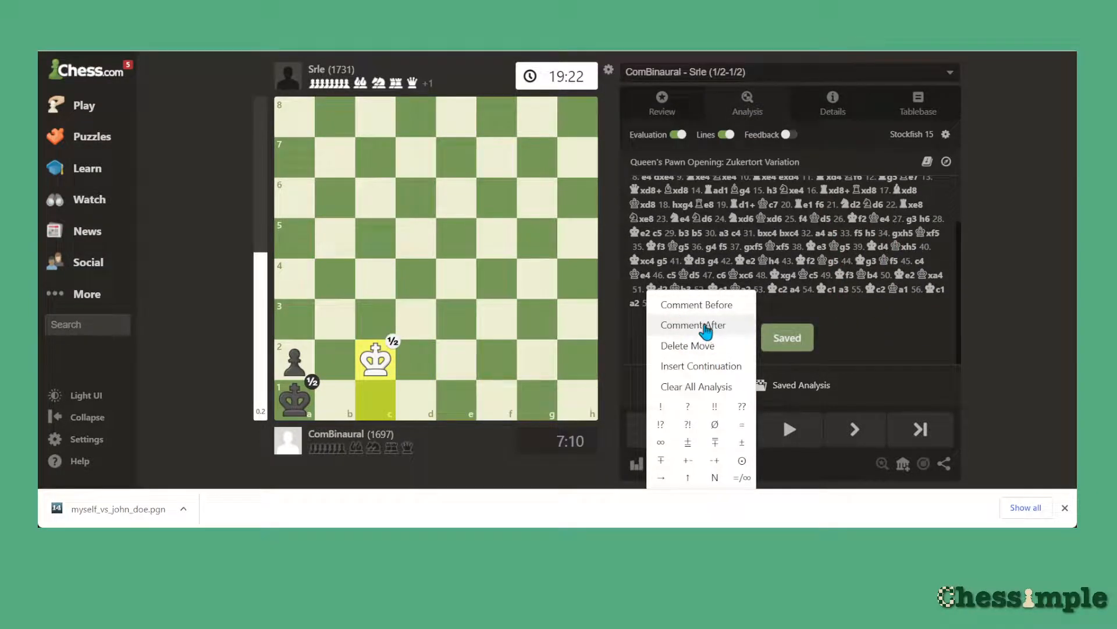
click(706, 329)
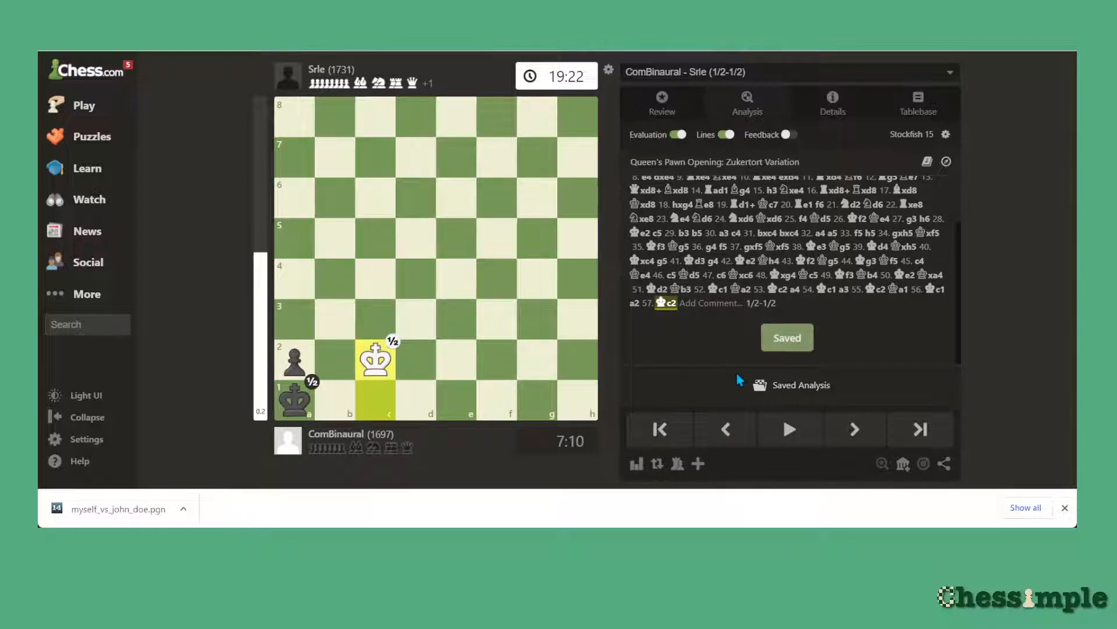
text(this is a common draw tae)
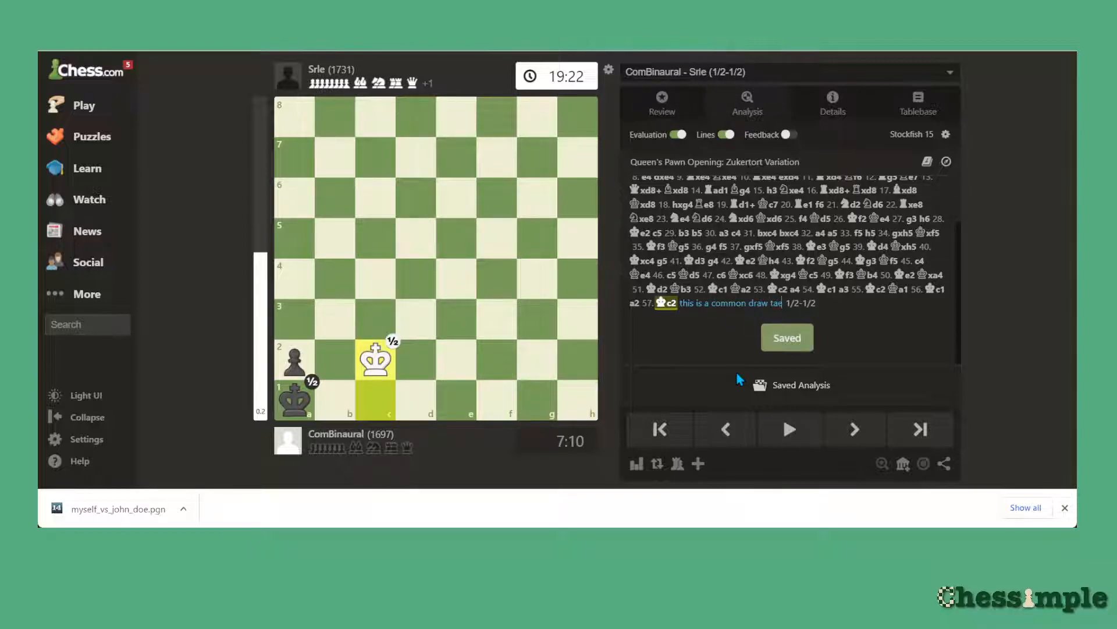
key(BackSpace)
key(BackSpace)
text(echnique against rook pawns)
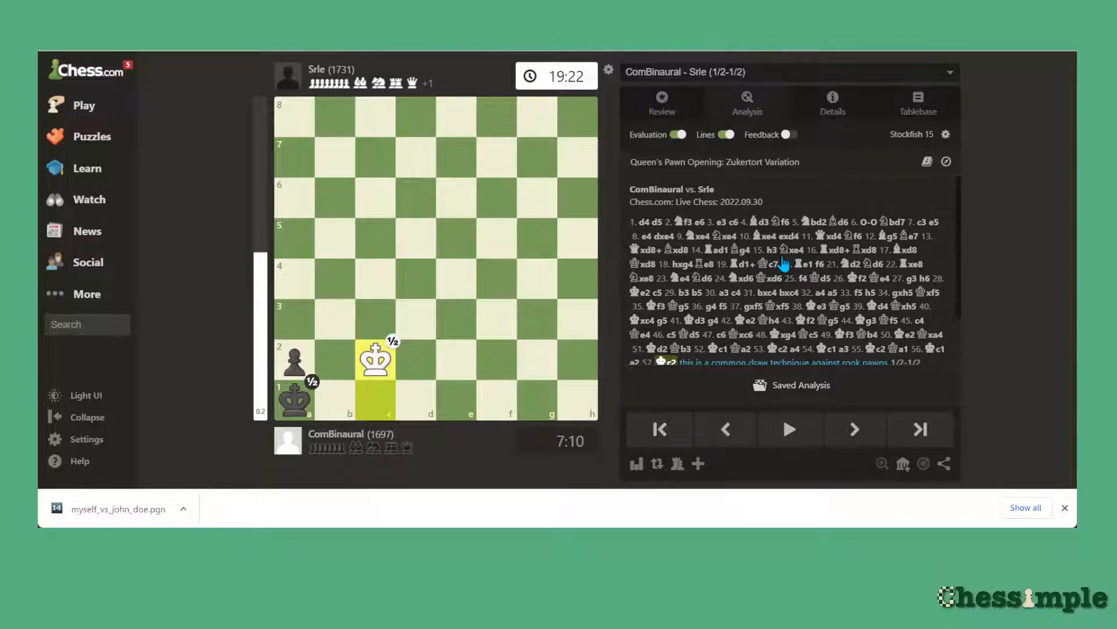
scroll(782, 266, down, 1)
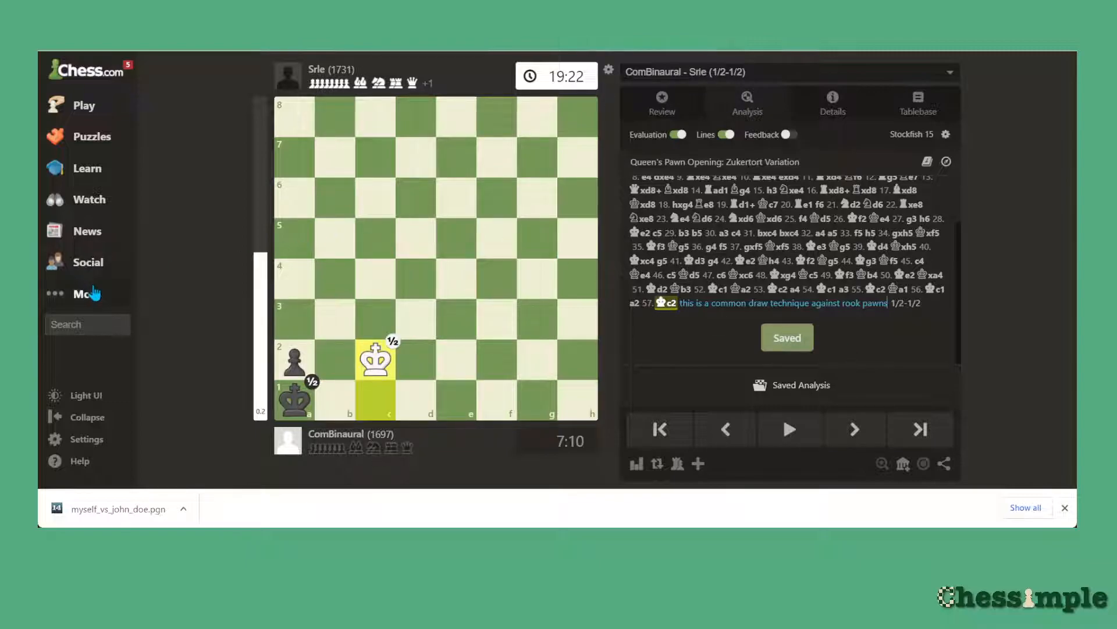
- Reopen the saved game from the "Thematic endgame ideas" collection for analysis and check its final move for the comment
mouse_move(88, 294)
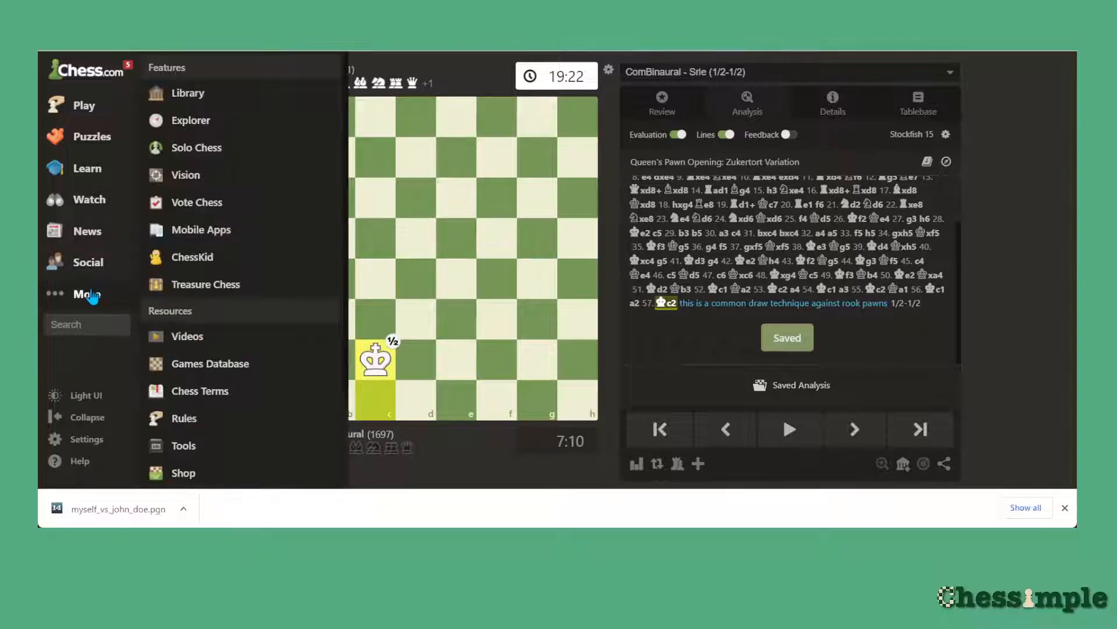
click(185, 99)
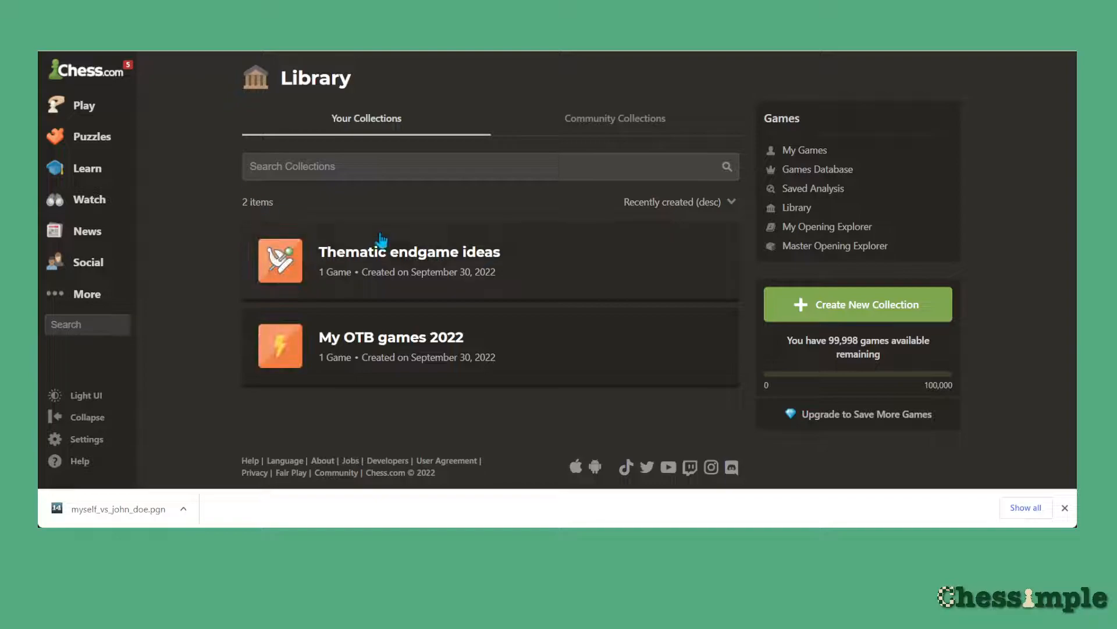
click(437, 251)
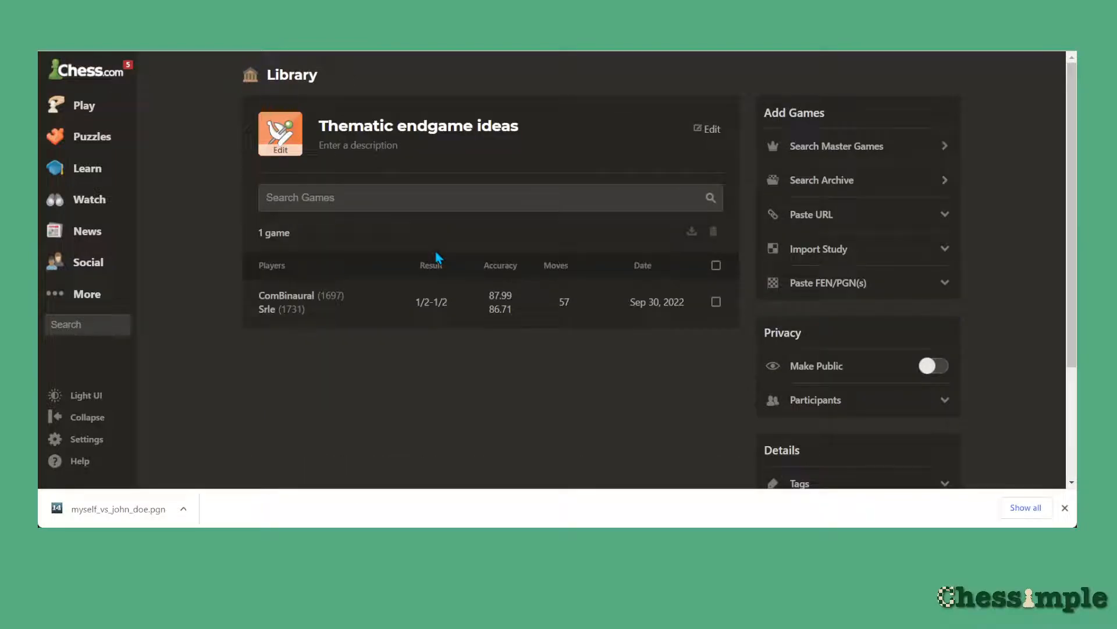
click(350, 310)
scroll(642, 319, down, 5)
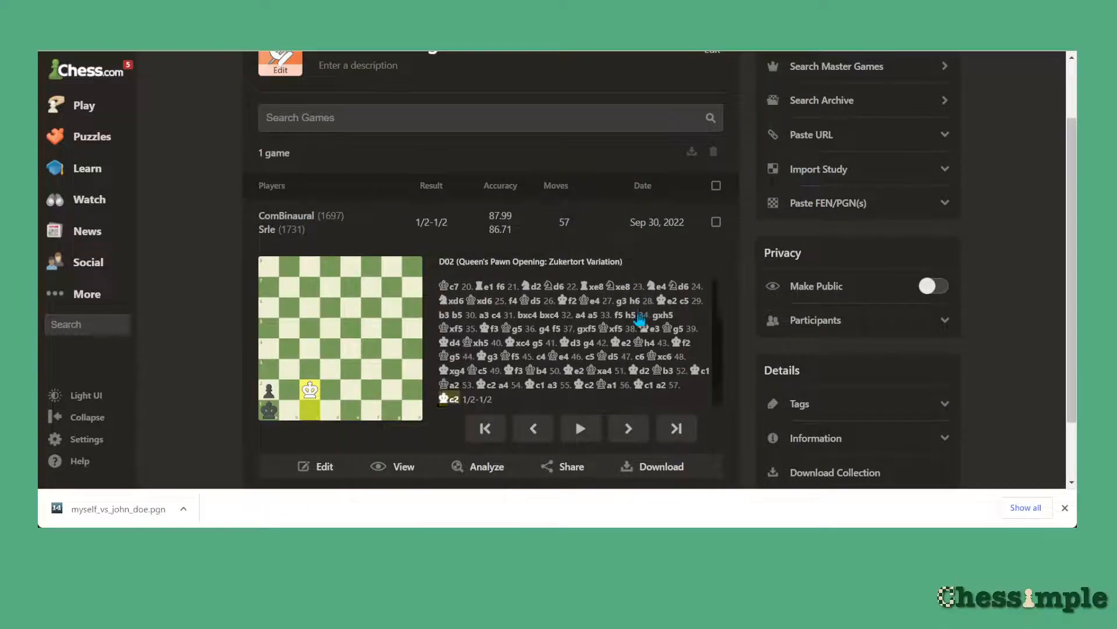
click(487, 388)
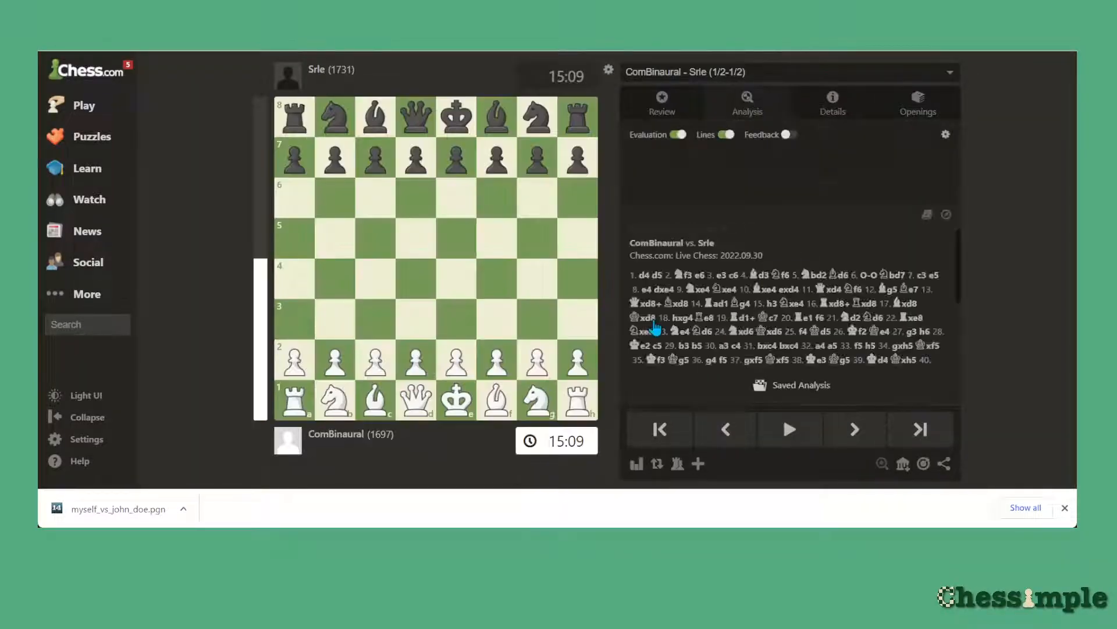
scroll(747, 332, down, 3)
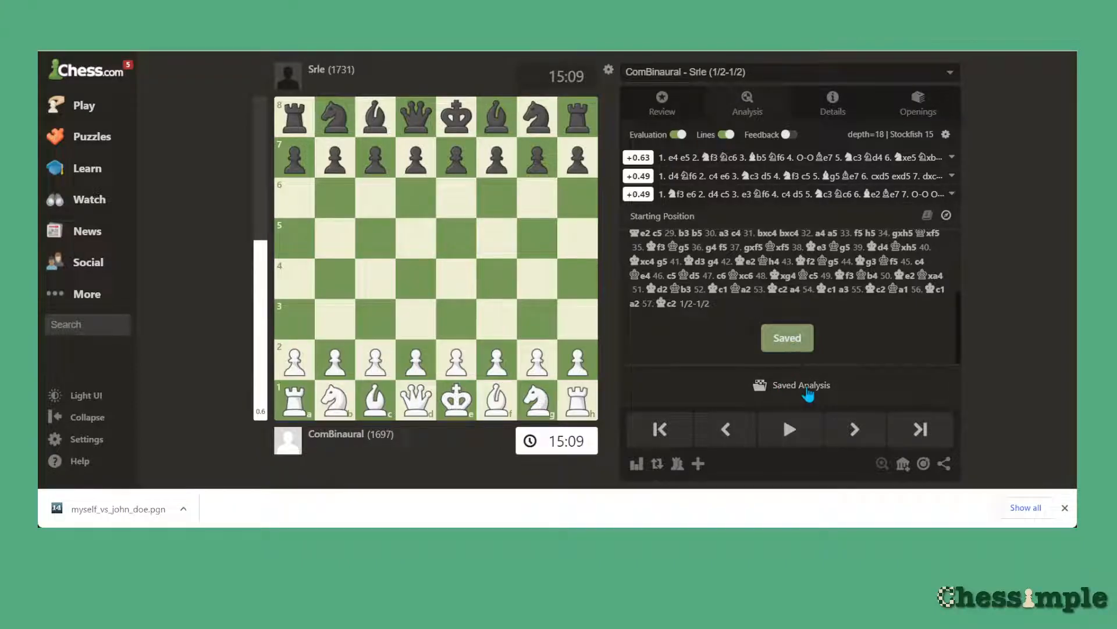
- Look through the Saved Analysis list, return to the game's analysis, and check the end of its move list
click(806, 387)
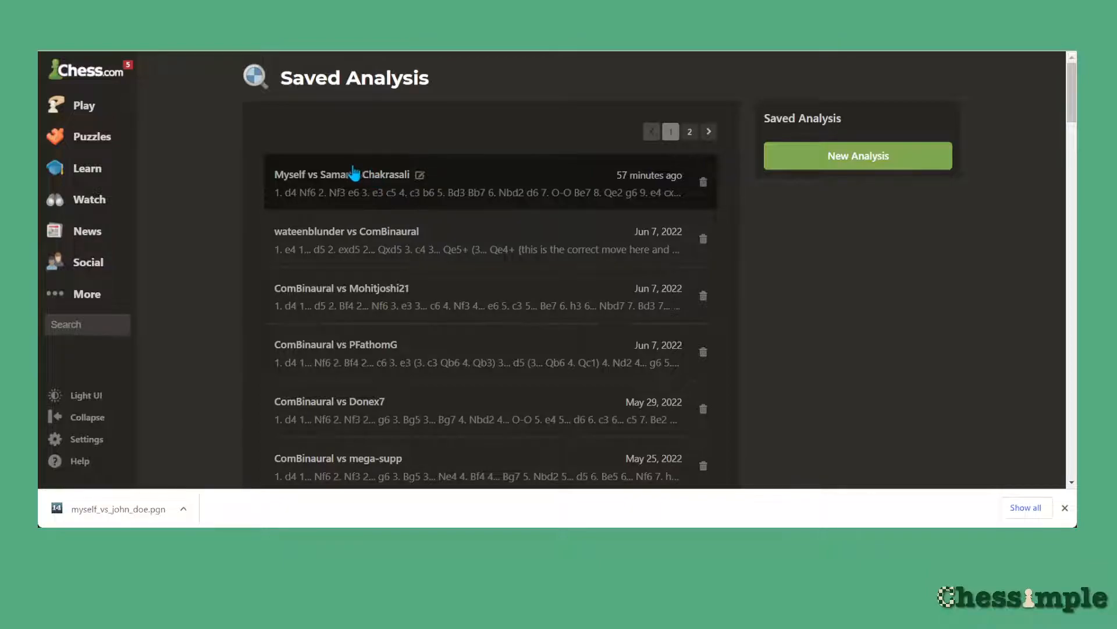
key(alt+Left)
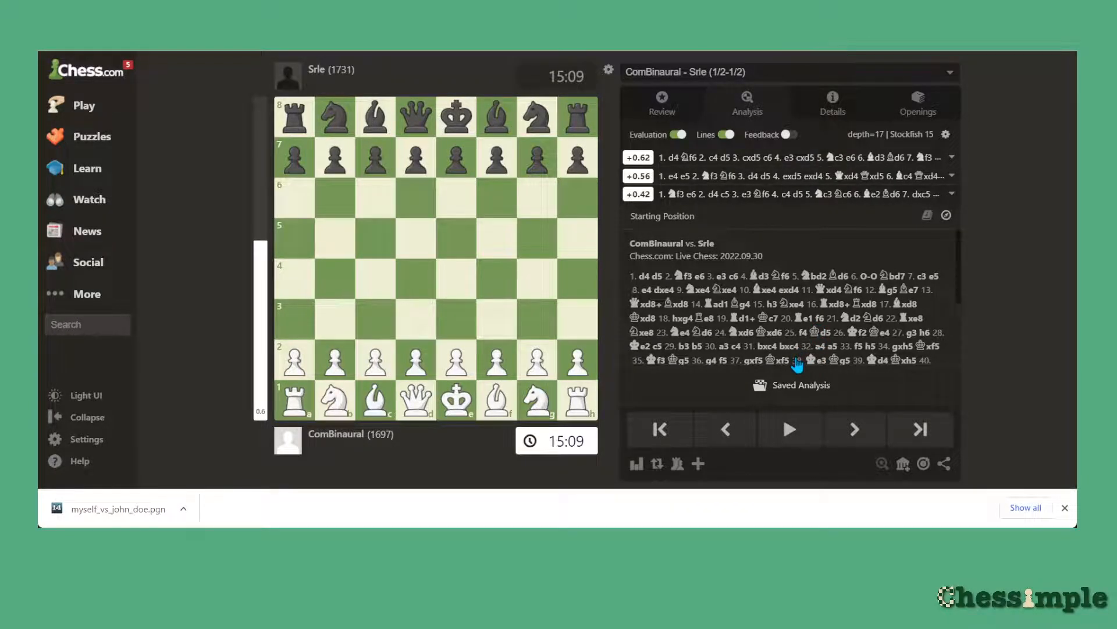
scroll(794, 349, down, 3)
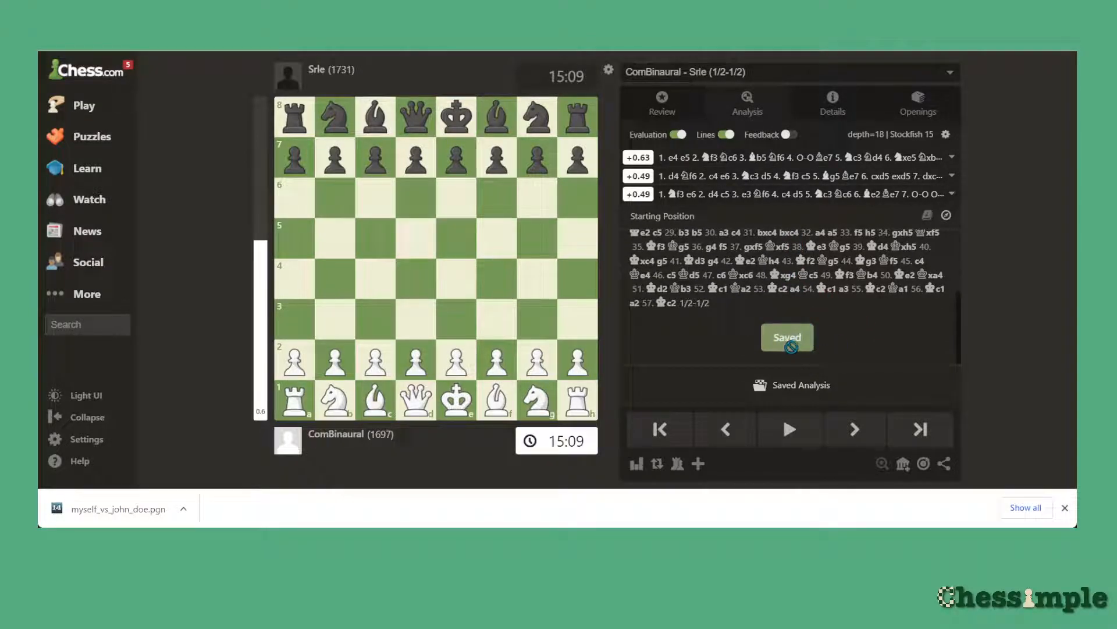
scroll(819, 339, down, 1)
- Open the "My OTB games 2022" collection in the library and dismiss the browser's downloads bar
mouse_move(89, 292)
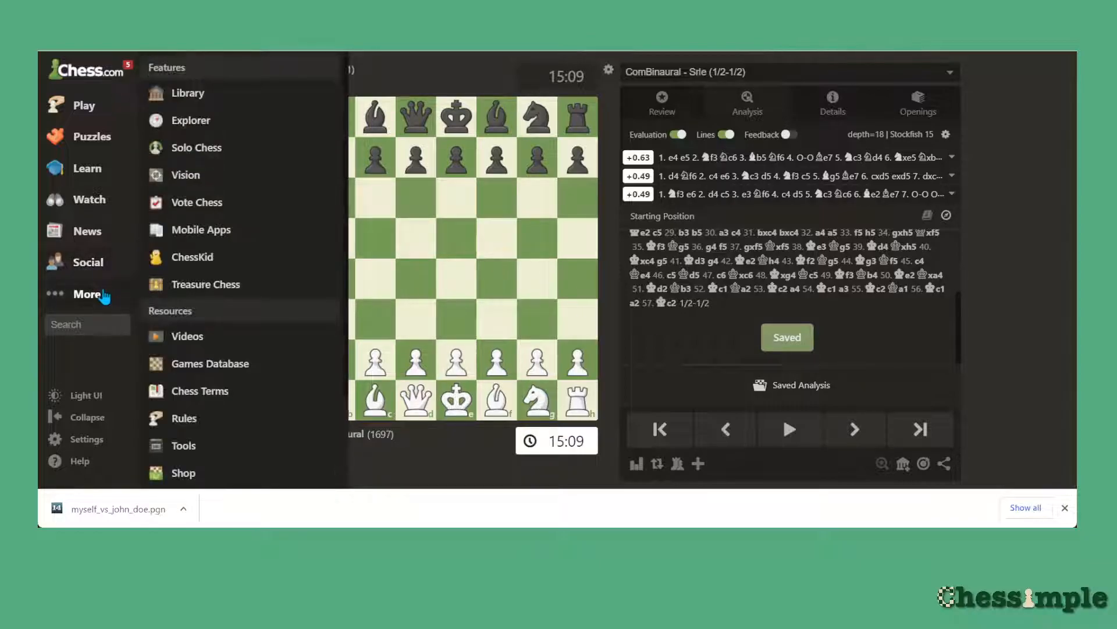
click(187, 94)
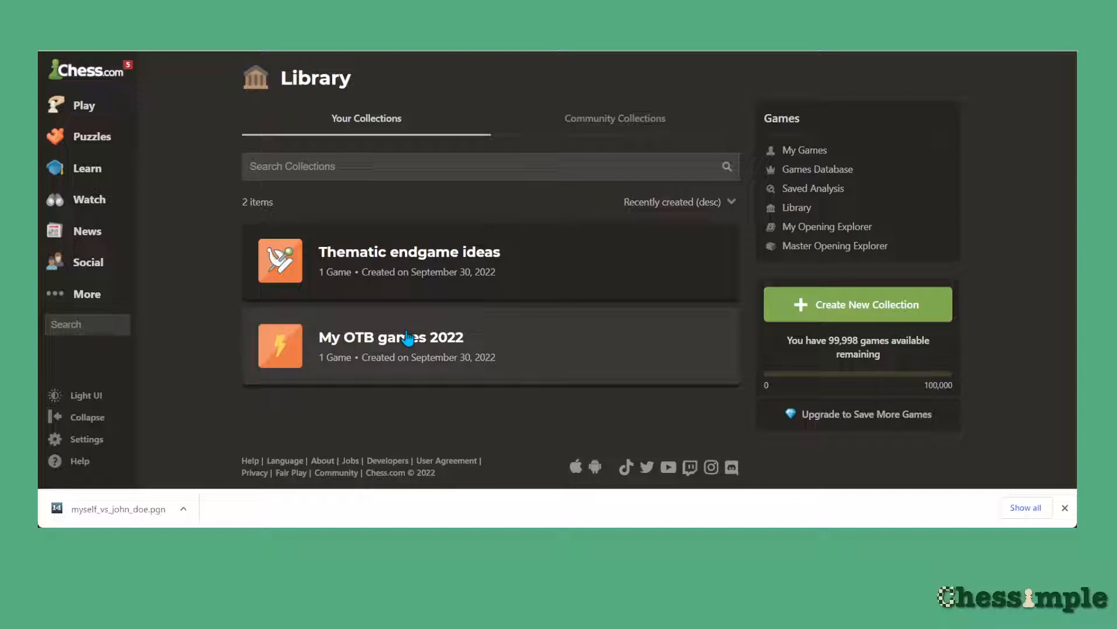
click(1065, 508)
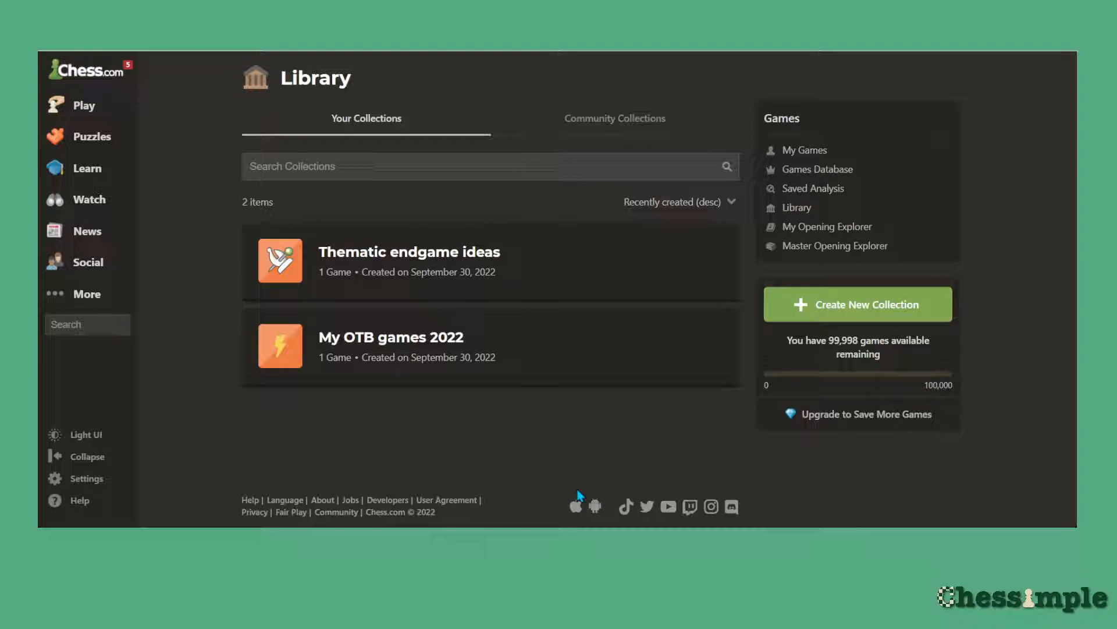
click(416, 345)
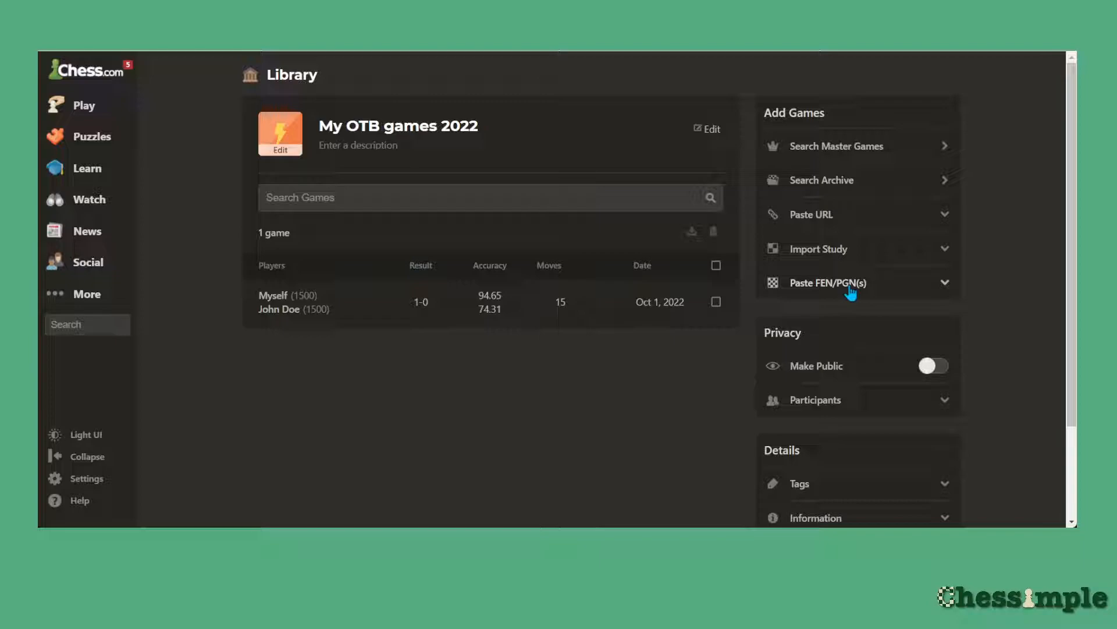
- Copy a game's PGN text from the other browser page and upload it to this collection as a pasted PGN
click(944, 283)
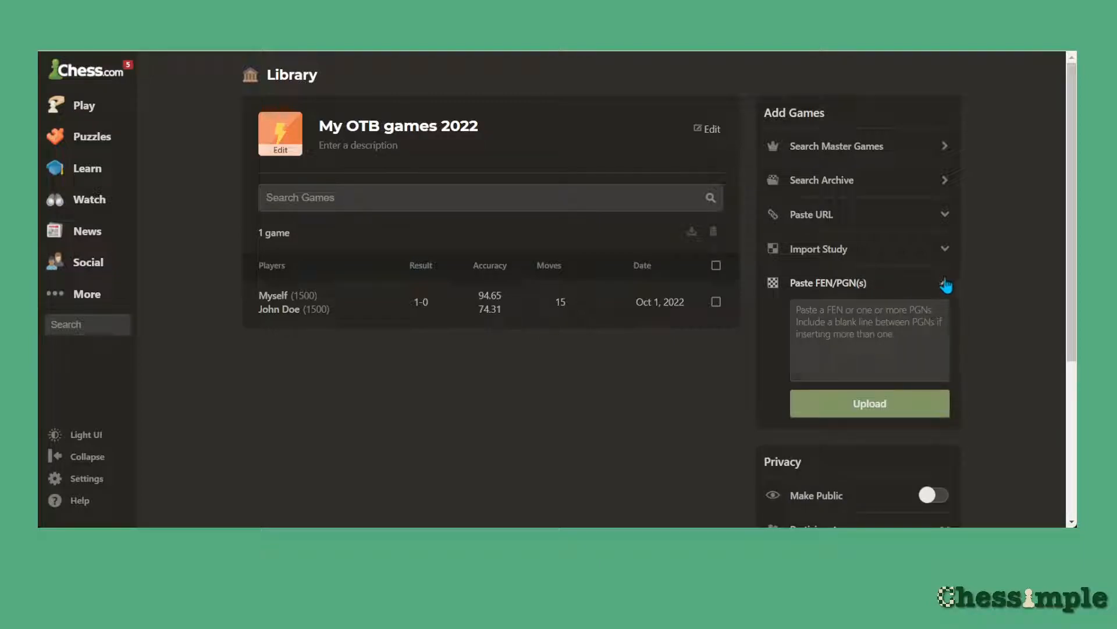
click(911, 342)
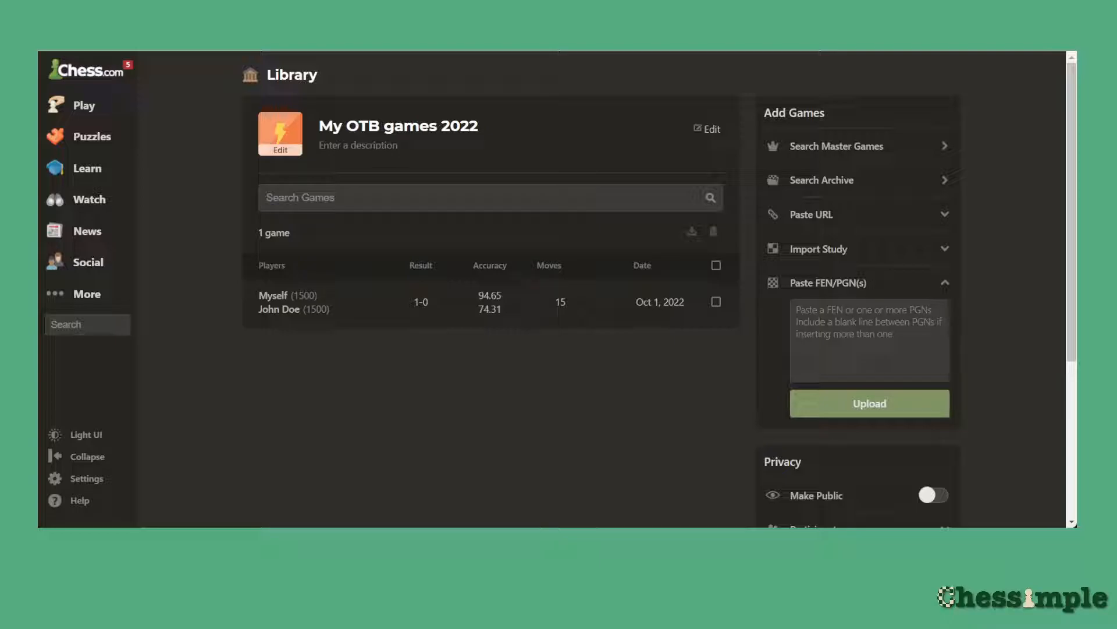
key(ctrl+Tab)
drag(652, 169, 187, 138)
drag(646, 180, 44, 63)
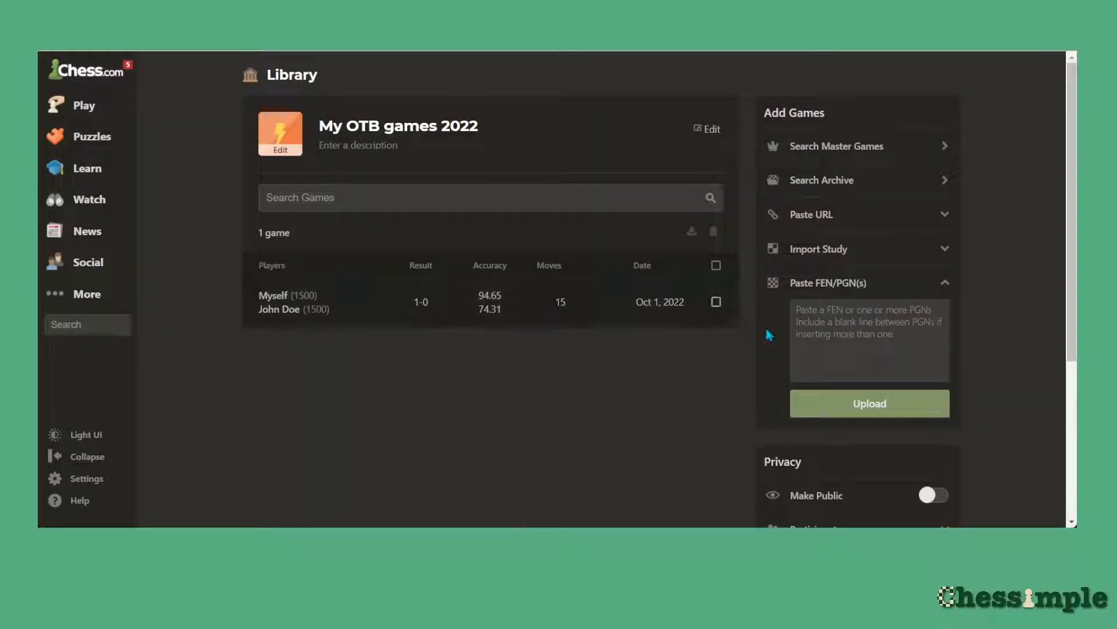
click(845, 326)
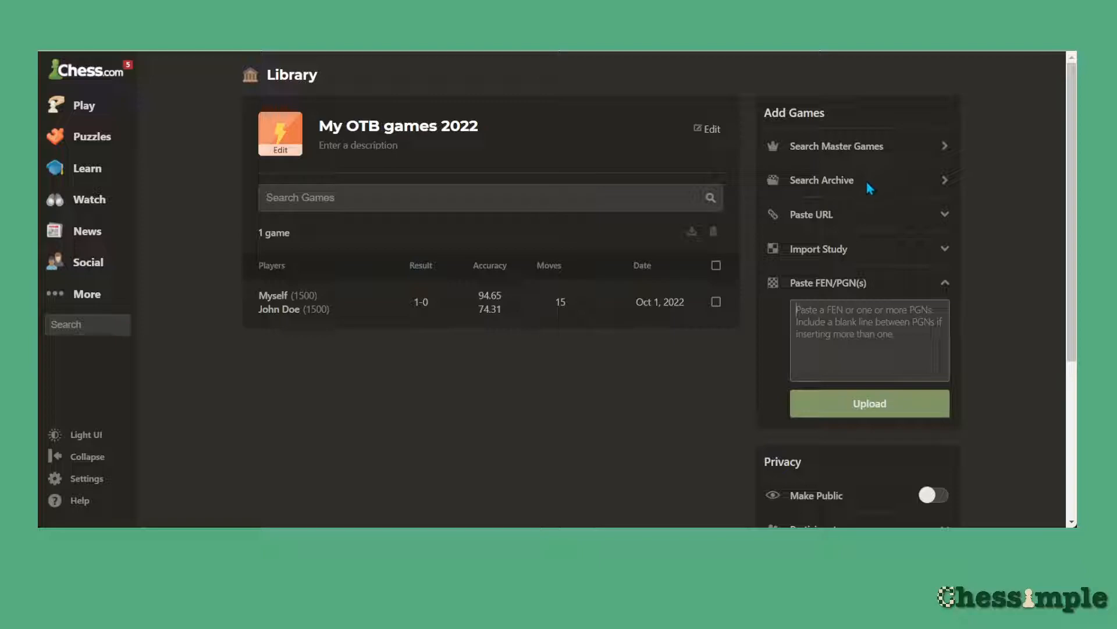
key(ctrl+v)
click(869, 408)
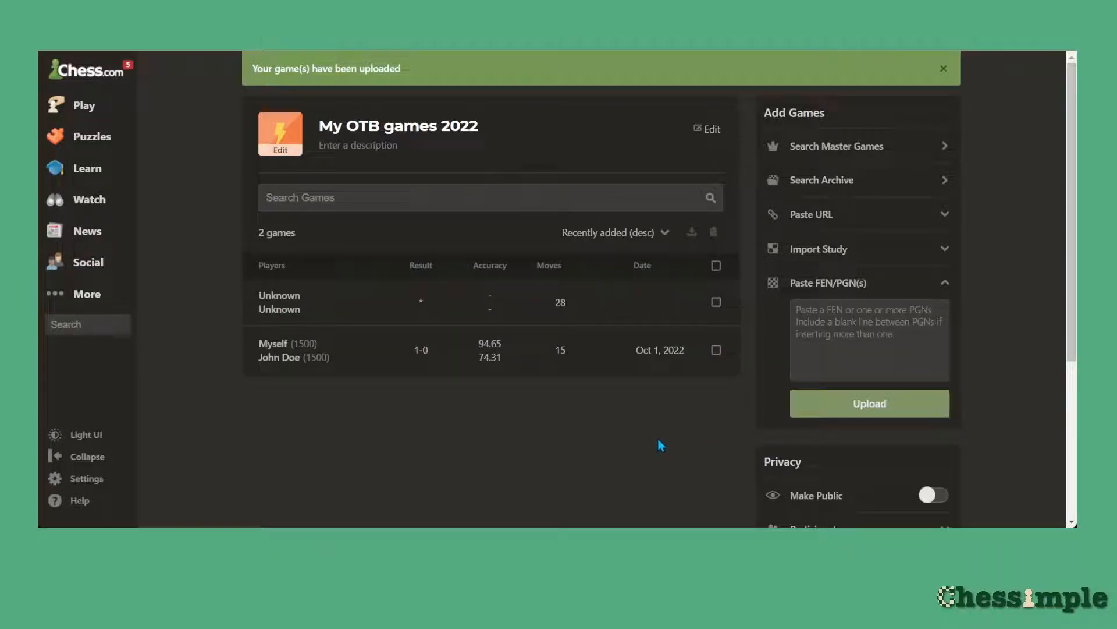
- Expand the newly uploaded game in the collection and review its board, move list and available actions
click(299, 314)
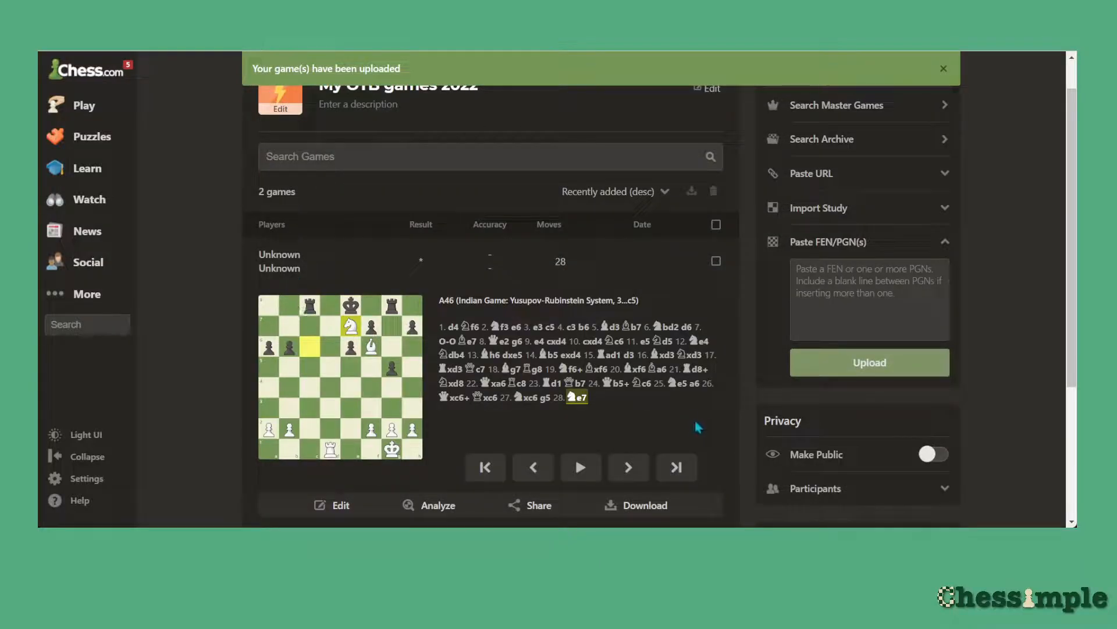
scroll(575, 408, down, 2)
scroll(619, 294, up, 1)
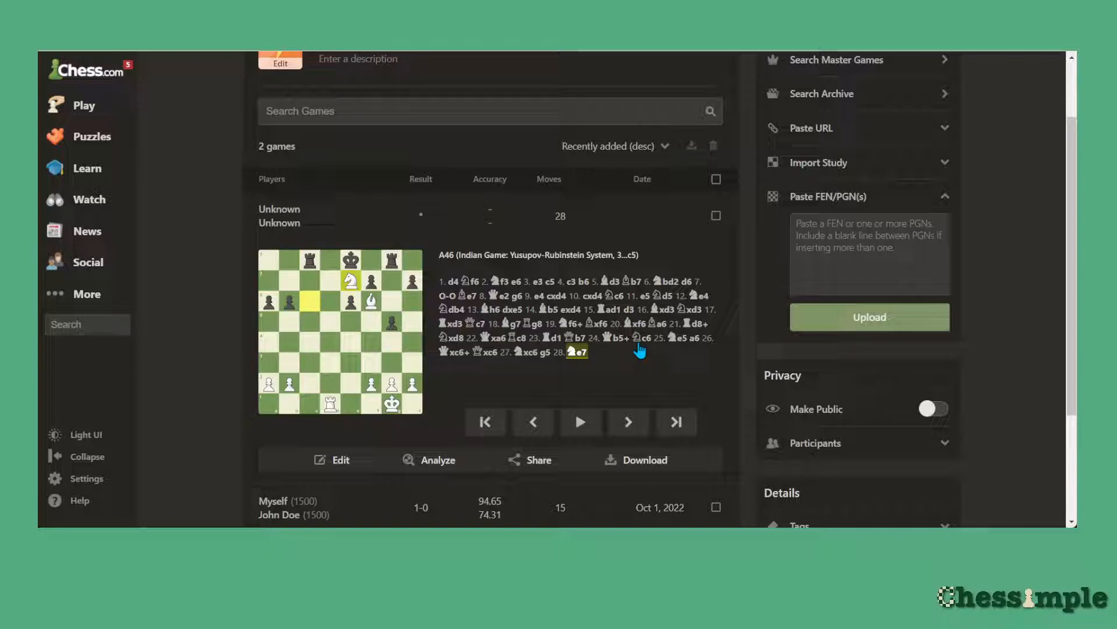
click(863, 267)
scroll(865, 248, up, 1)
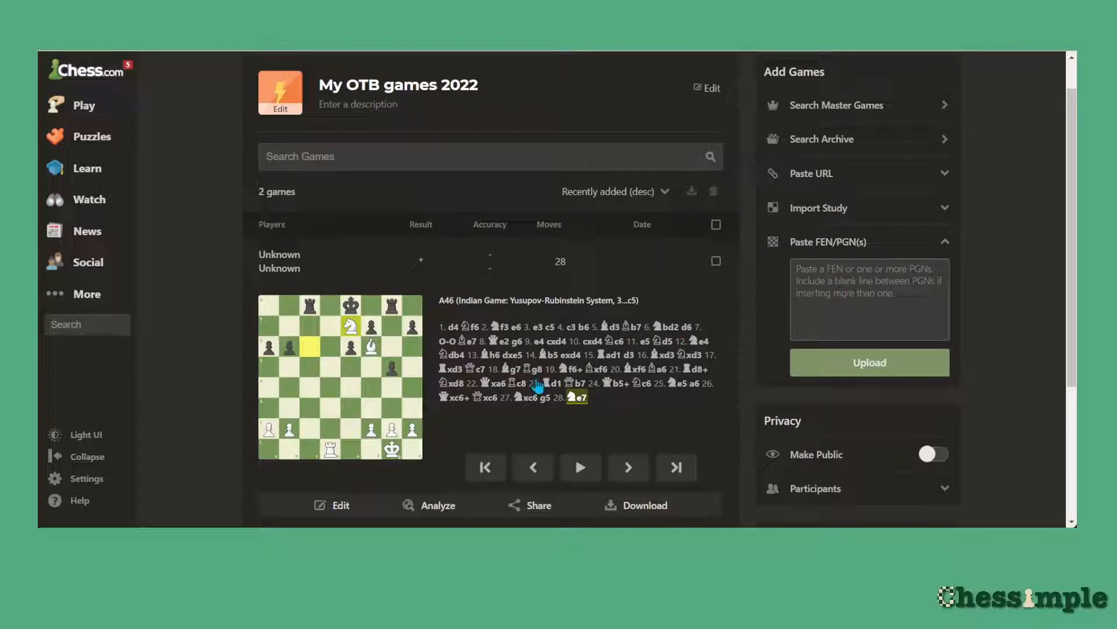
scroll(508, 400, down, 4)
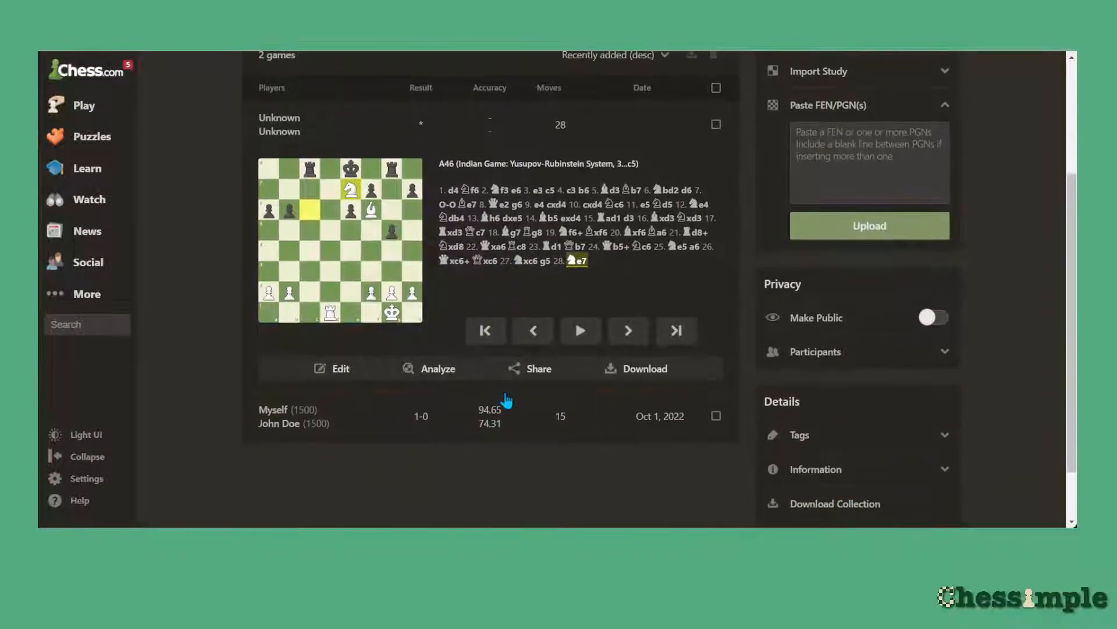
scroll(508, 396, up, 5)
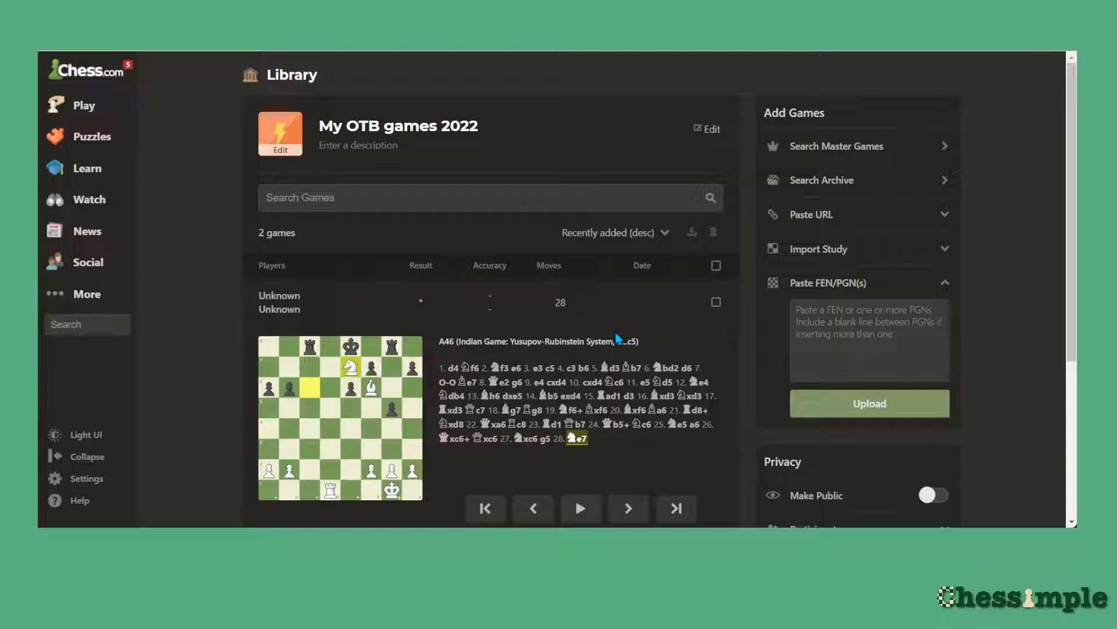
scroll(576, 349, down, 1)
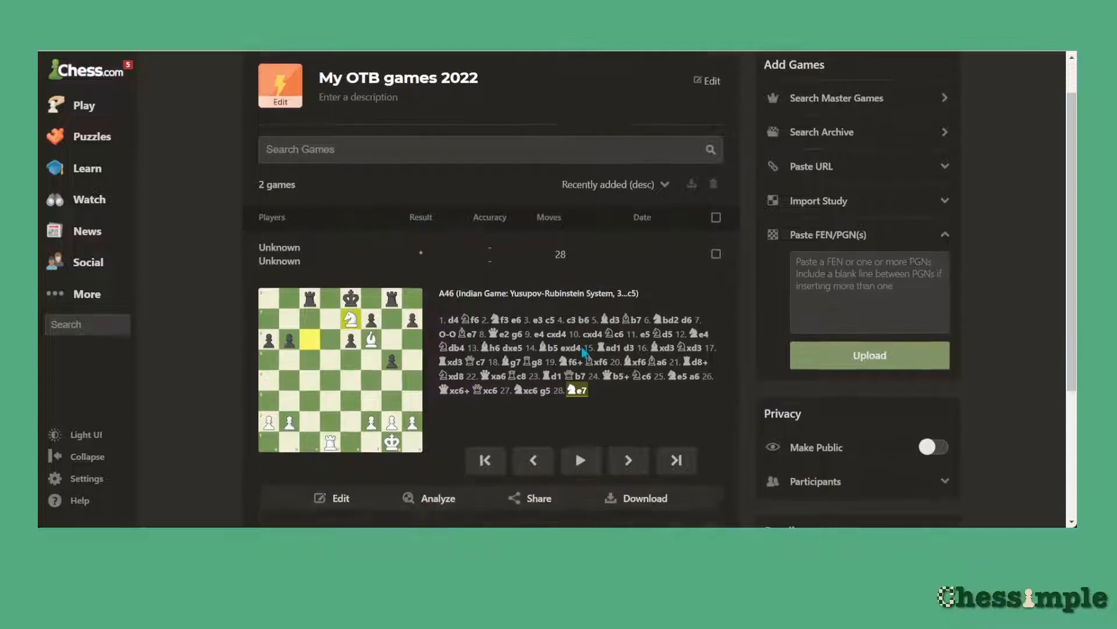
scroll(524, 291, up, 1)
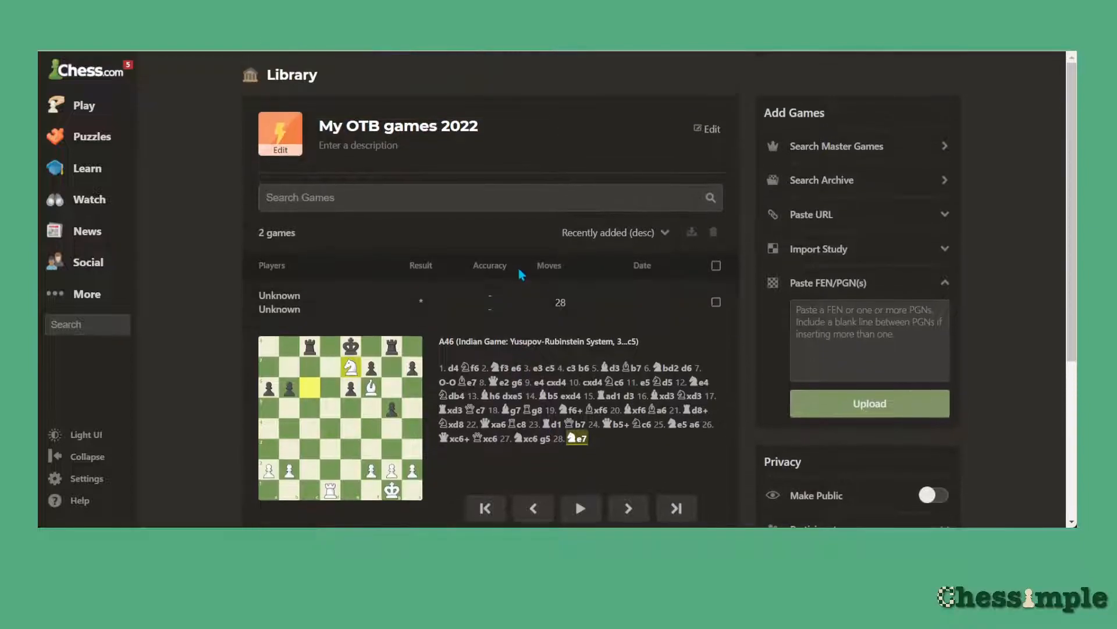